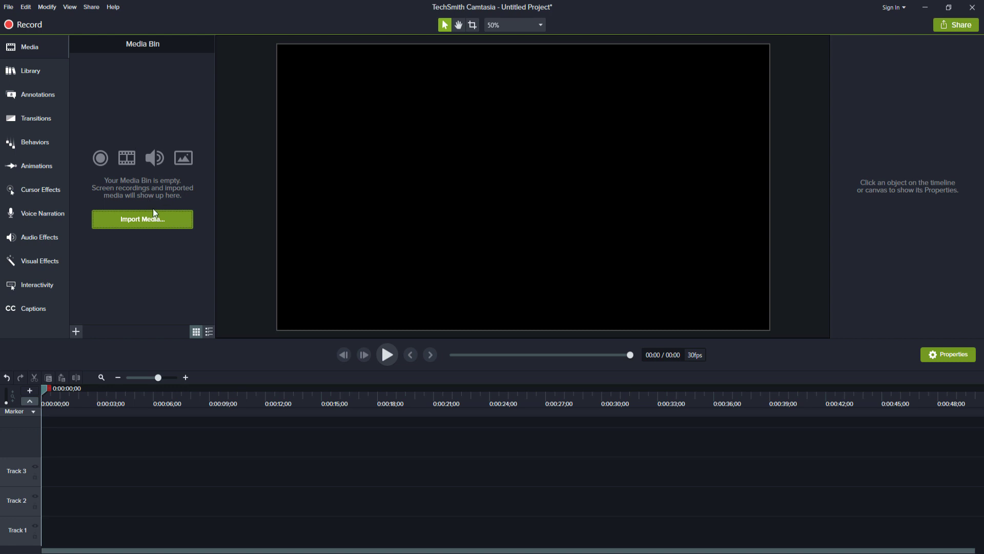
# - Import the video file Lights - 13441.mp4 from the Documents folder into the project's media
pyautogui.rightClick(131, 166)
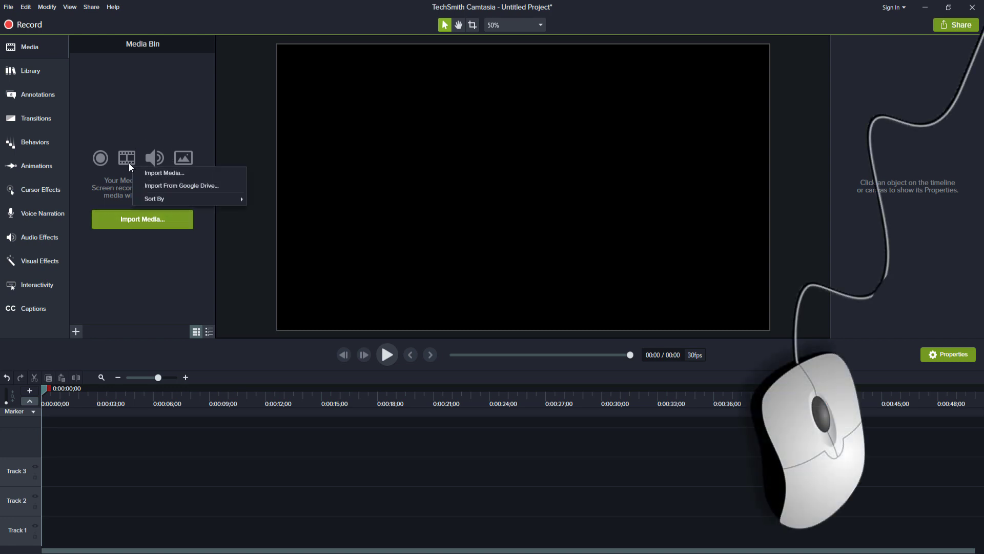
pyautogui.click(172, 174)
pyautogui.press('Escape')
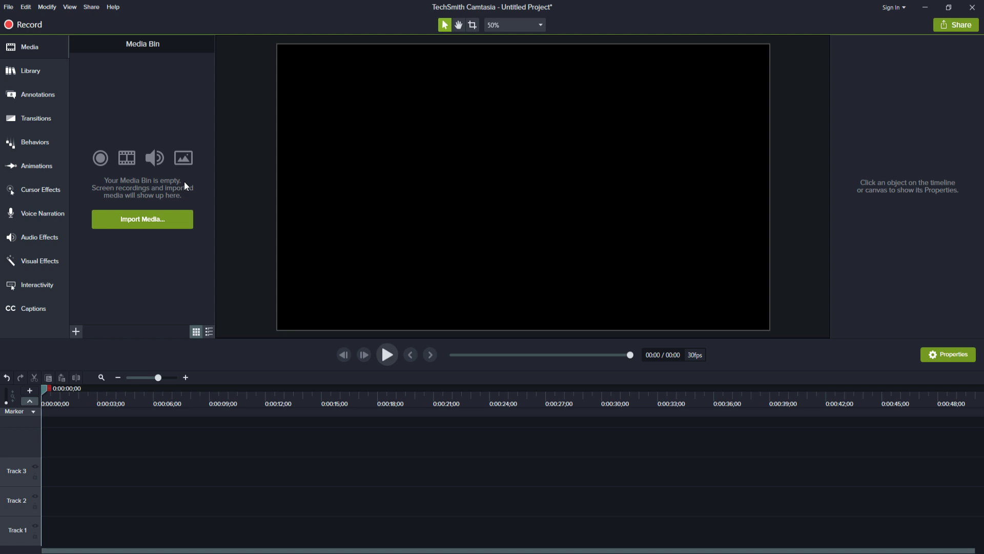
pyautogui.hotkey('ctrl', 'i')
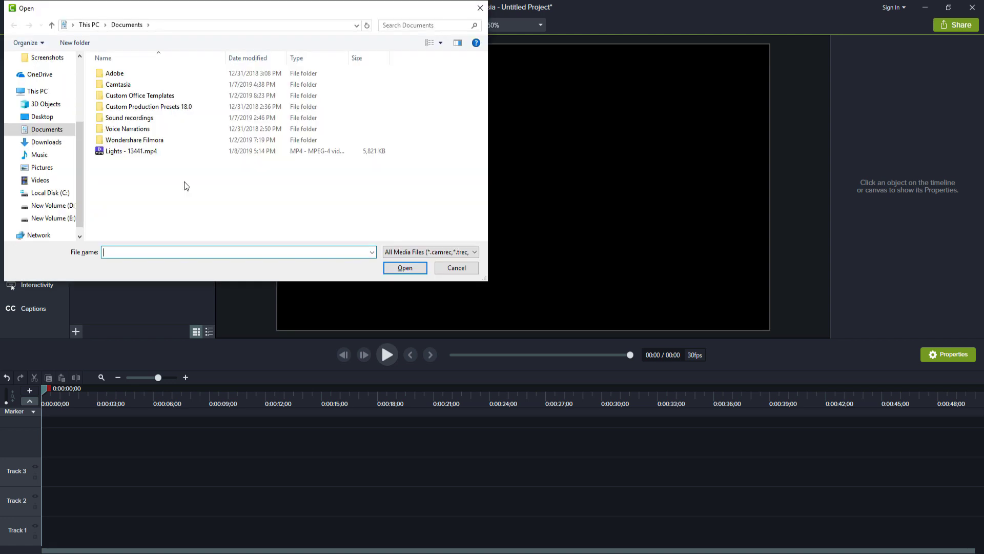
pyautogui.click(149, 151)
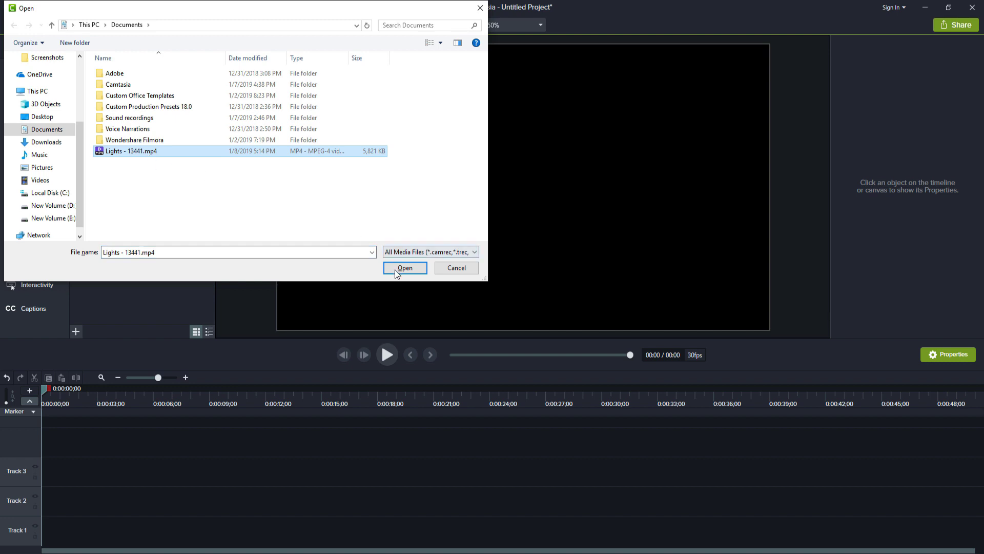
pyautogui.doubleClick(145, 153)
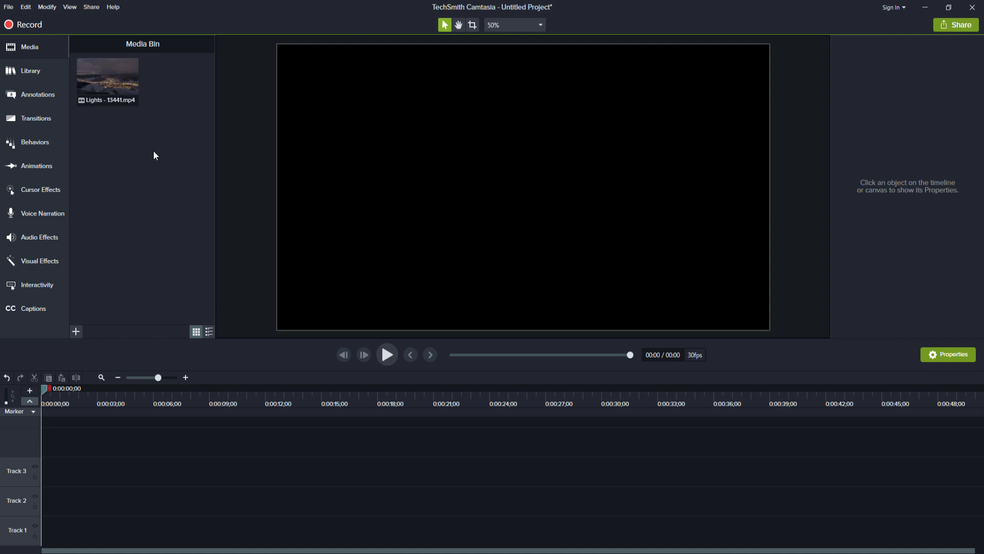
# - Place the Lights - 13441 clip at the start of Track 1 and scale it to 150% so it fills the canvas
pyautogui.moveTo(125, 76); pyautogui.dragTo(39, 538)
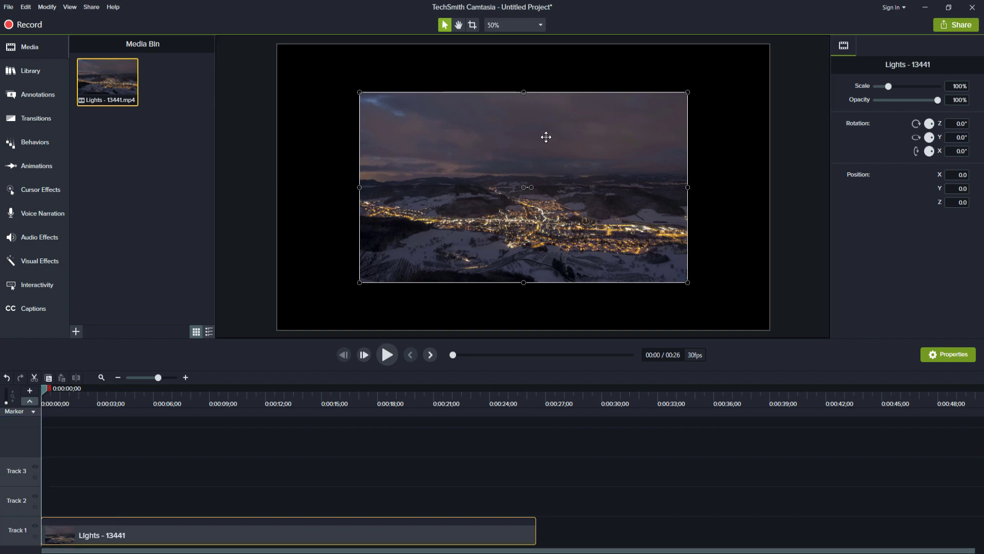
pyautogui.moveTo(359, 91); pyautogui.dragTo(282, 63)
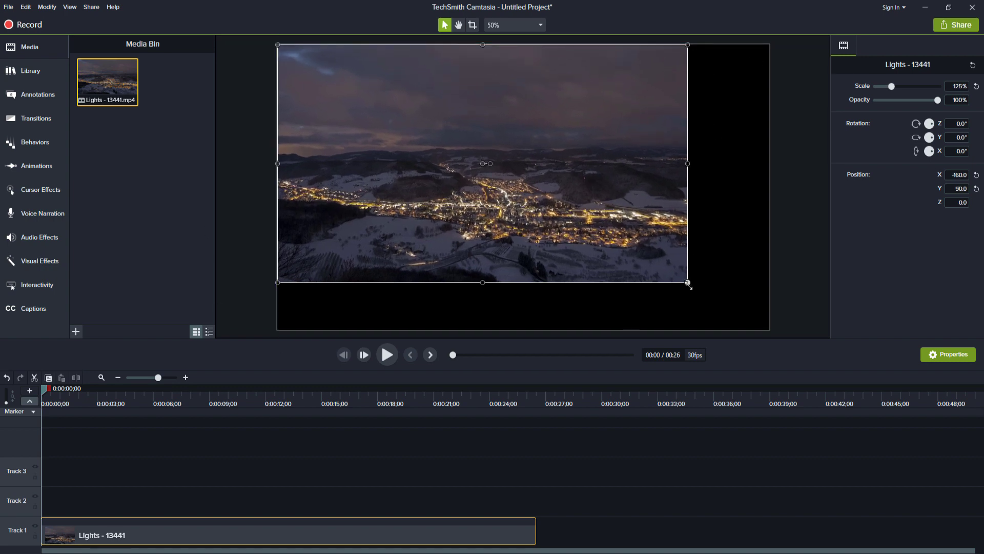
pyautogui.moveTo(687, 283); pyautogui.dragTo(769, 330)
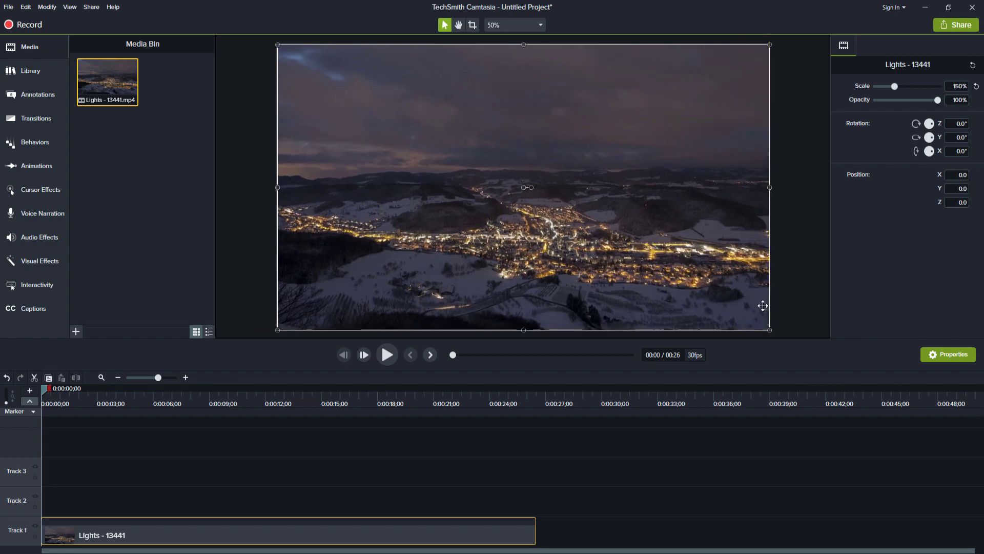
# - Try the canvas at 25% zoom and restore it to 50%
pyautogui.click(498, 27)
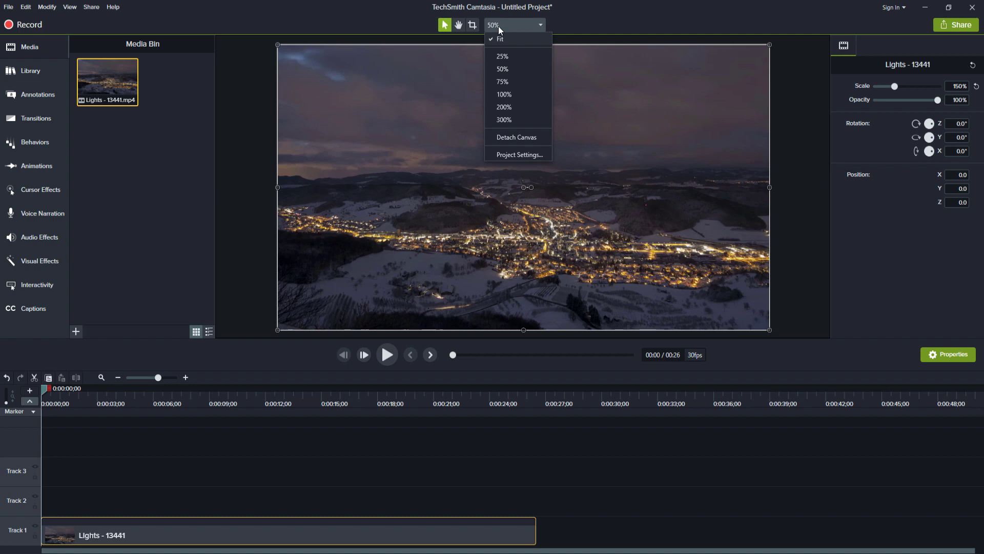
pyautogui.click(506, 56)
pyautogui.click(515, 26)
pyautogui.click(508, 26)
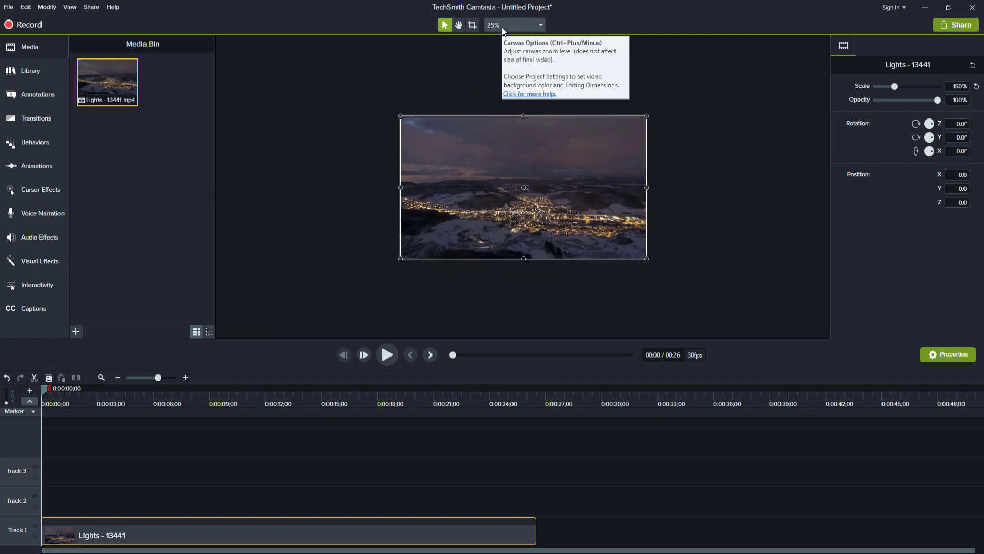
pyautogui.click(502, 27)
pyautogui.click(507, 68)
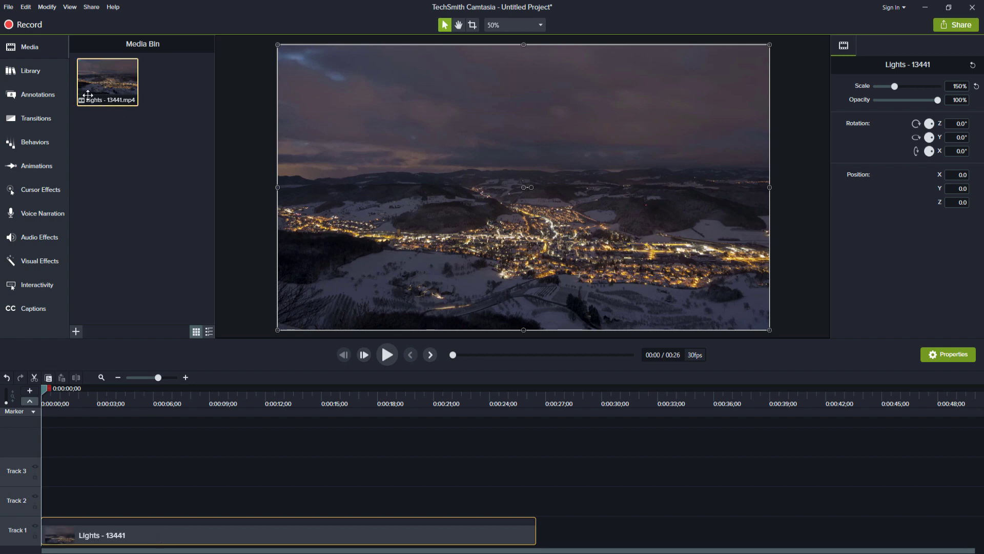
# - Add a black rectangle shape and stretch it into a full-width bar along the bottom edge of the video
pyautogui.click(41, 95)
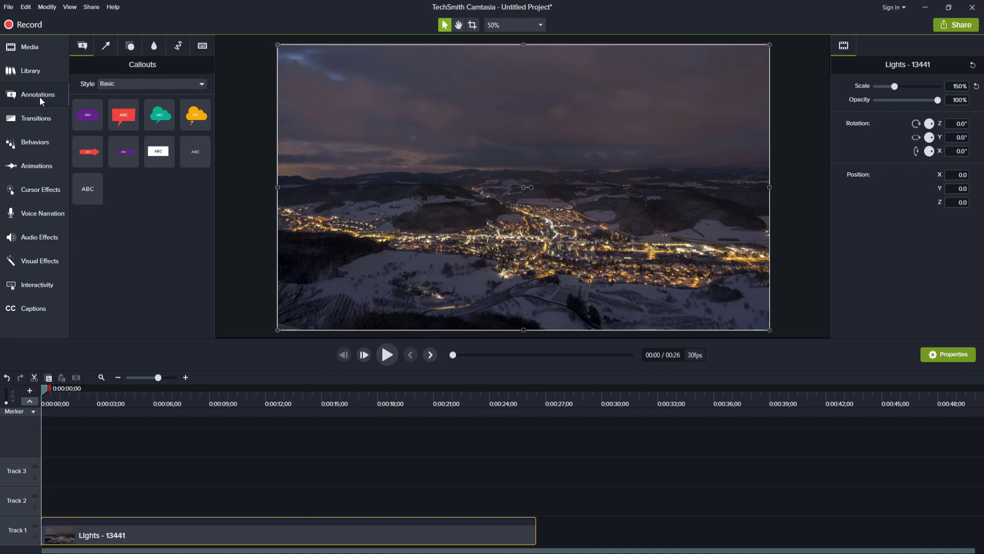
pyautogui.click(129, 47)
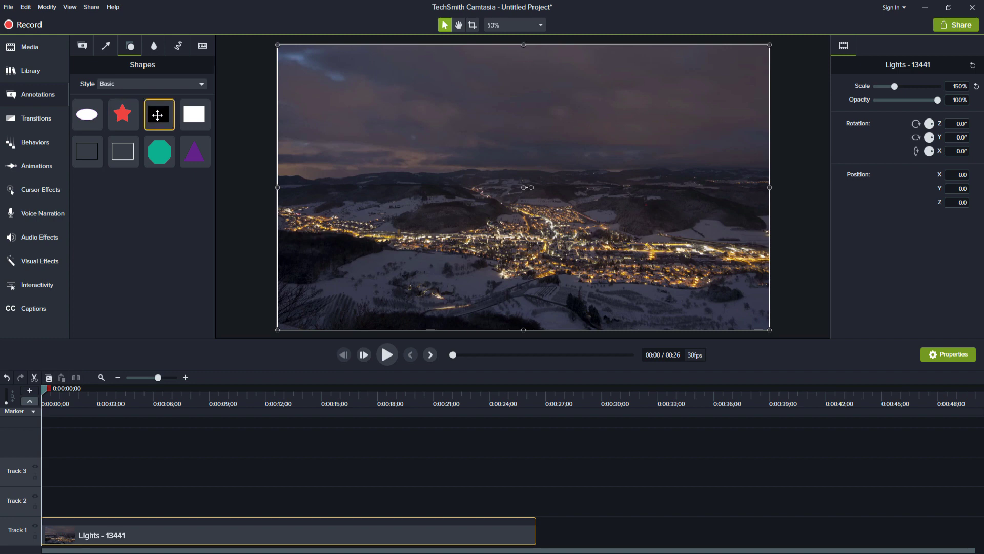
pyautogui.moveTo(158, 114); pyautogui.dragTo(501, 272)
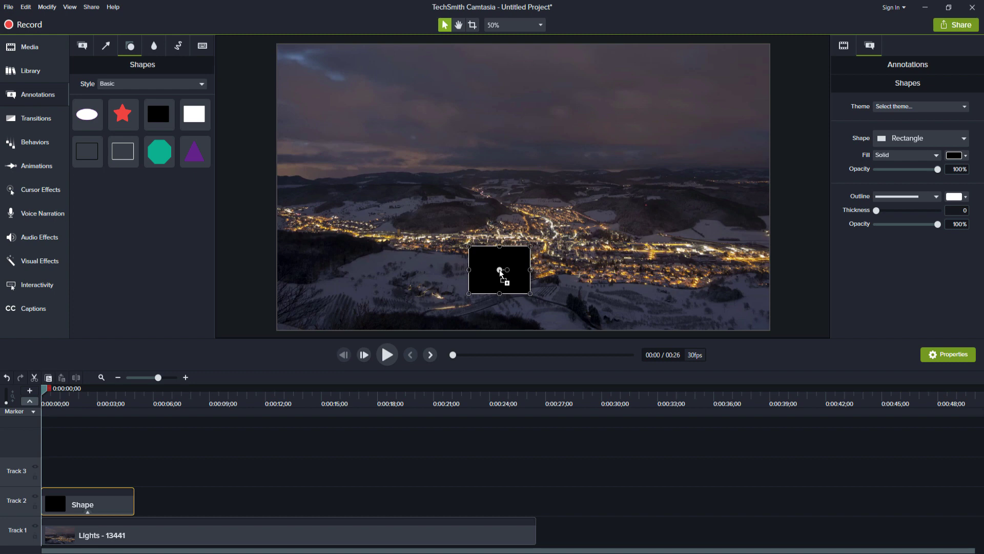
pyautogui.press('Delete')
pyautogui.click(159, 112)
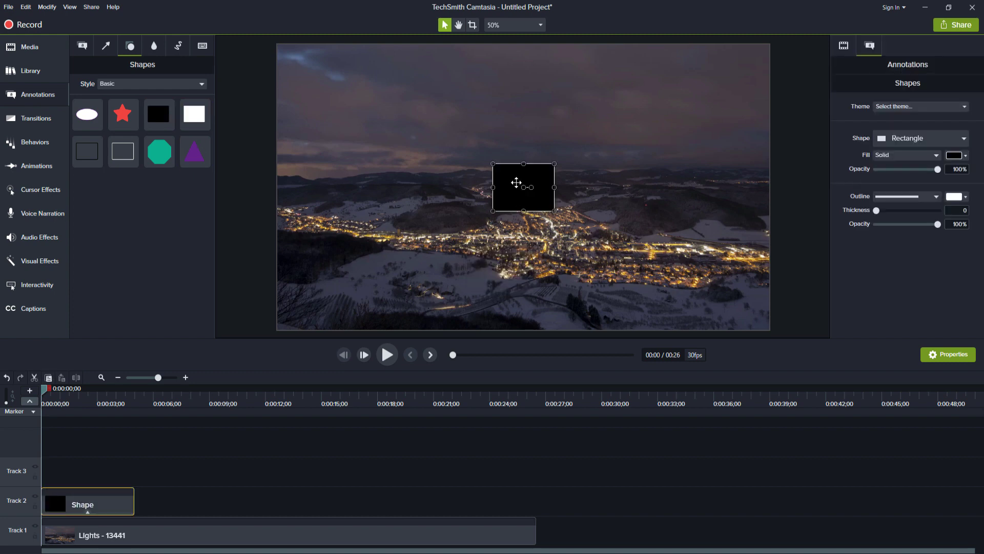
pyautogui.moveTo(510, 179); pyautogui.dragTo(770, 328)
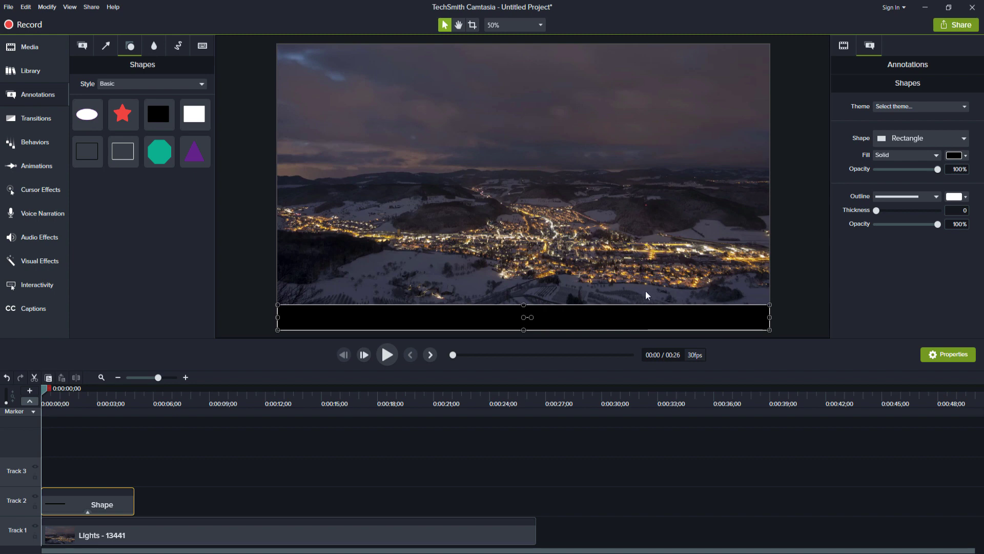
pyautogui.click(657, 275)
pyautogui.click(645, 310)
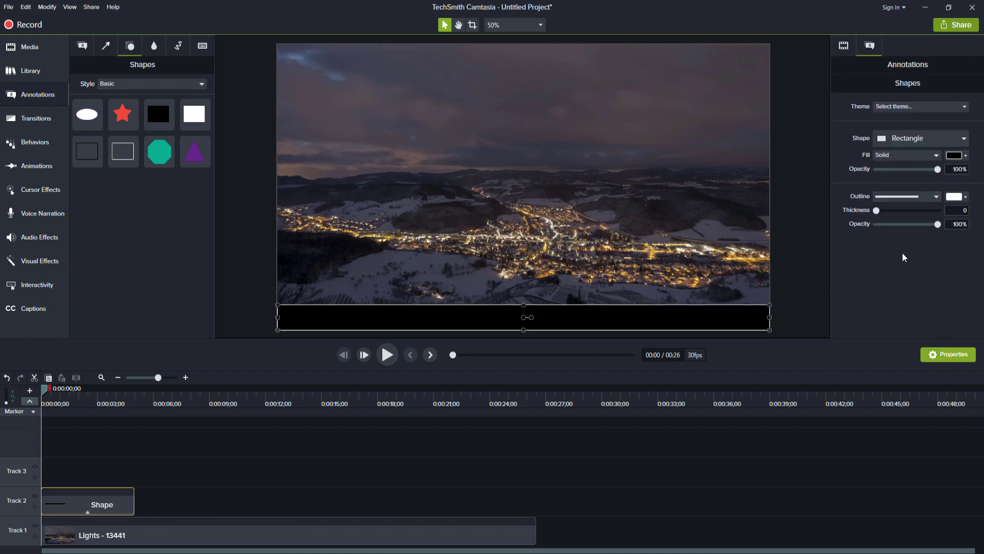
pyautogui.click(891, 106)
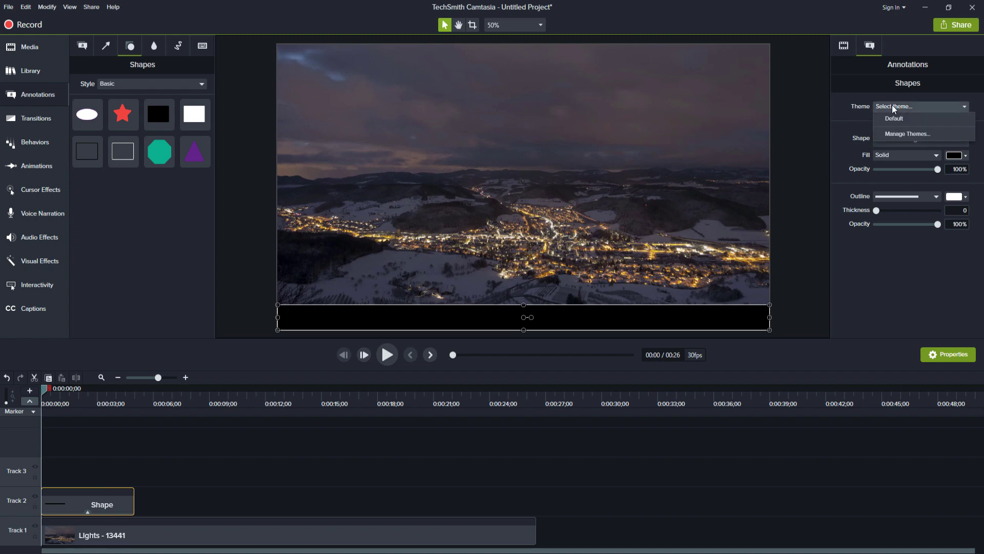
pyautogui.click(893, 108)
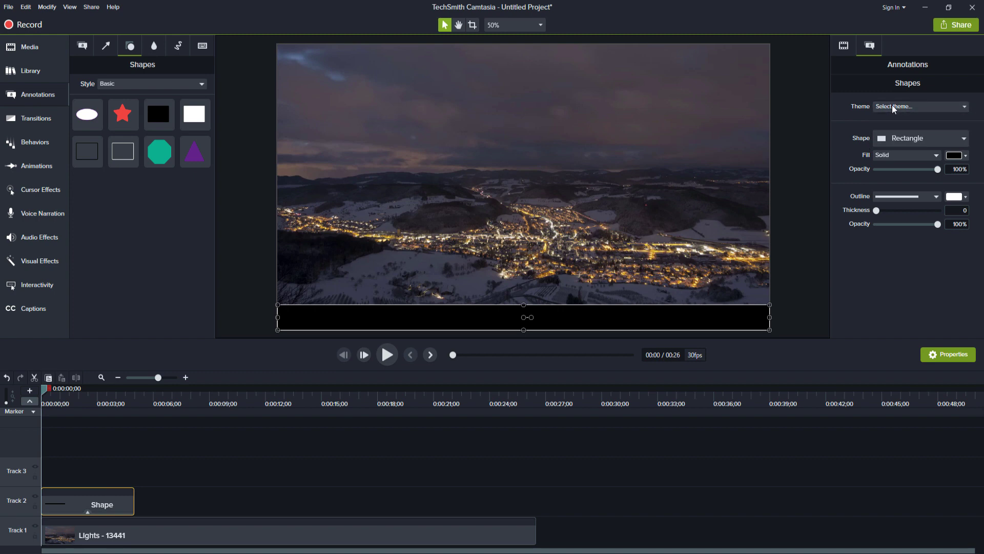
pyautogui.click(930, 144)
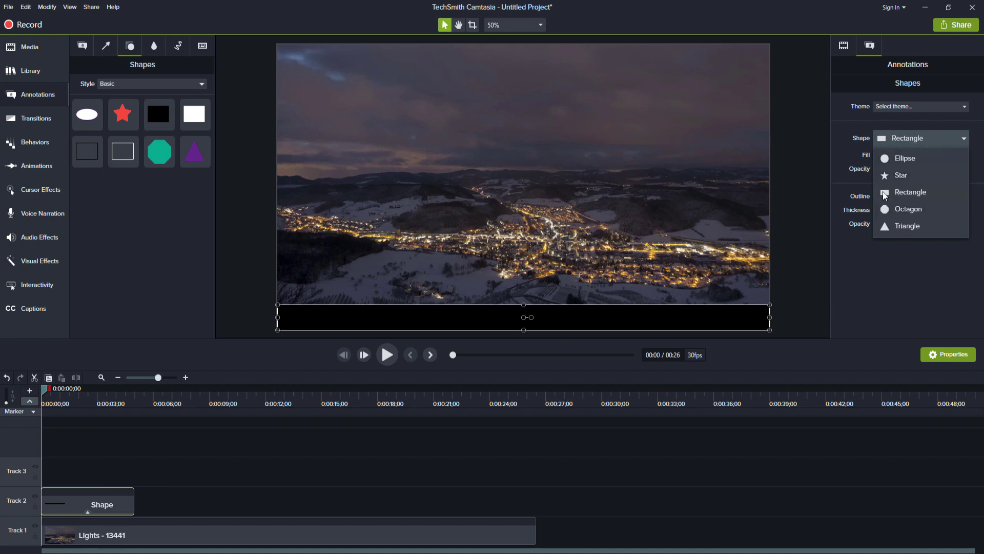
pyautogui.click(920, 139)
# - Try a gradient fill on the black bar at the bottom of the video
pyautogui.click(915, 155)
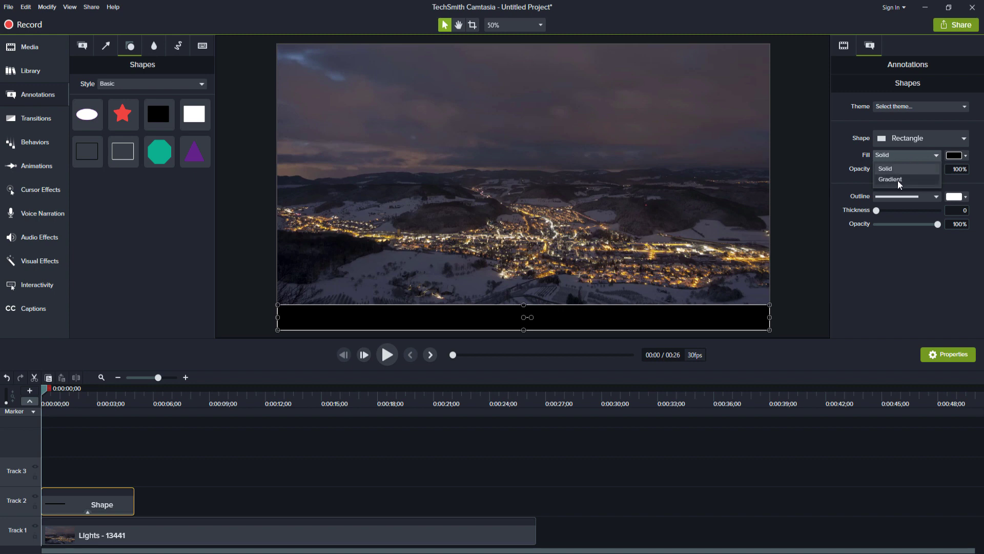
pyautogui.click(905, 182)
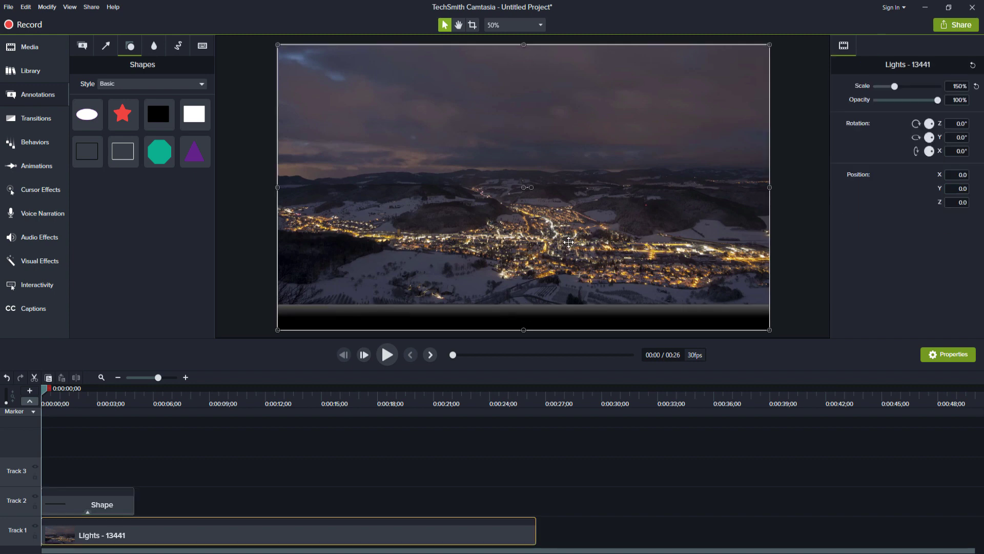
pyautogui.click(551, 286)
pyautogui.click(607, 320)
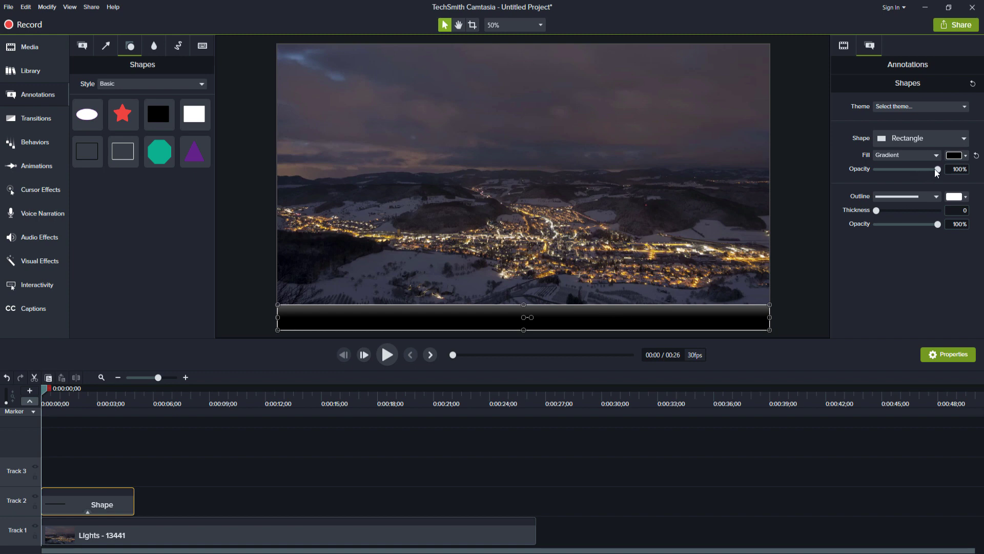
# - Try red #DC3E3E and green #739922 as the bar's gradient colour and restore a solid black fill
pyautogui.click(955, 157)
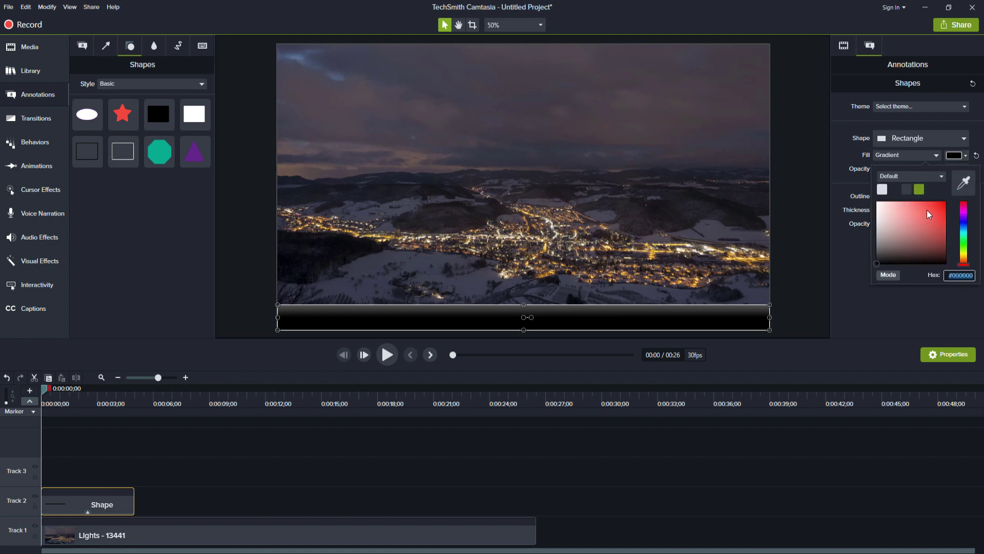
pyautogui.click(927, 211)
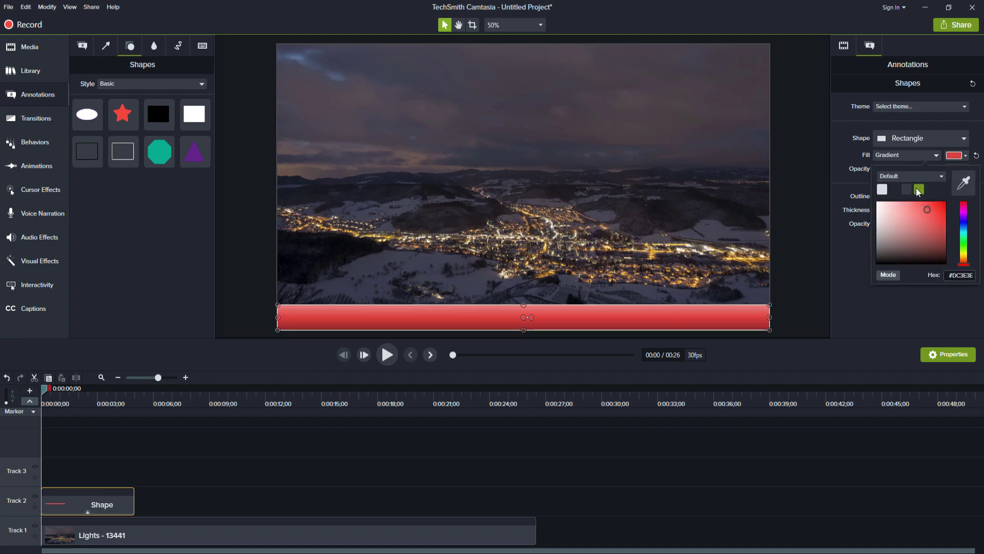
pyautogui.click(919, 189)
pyautogui.click(954, 156)
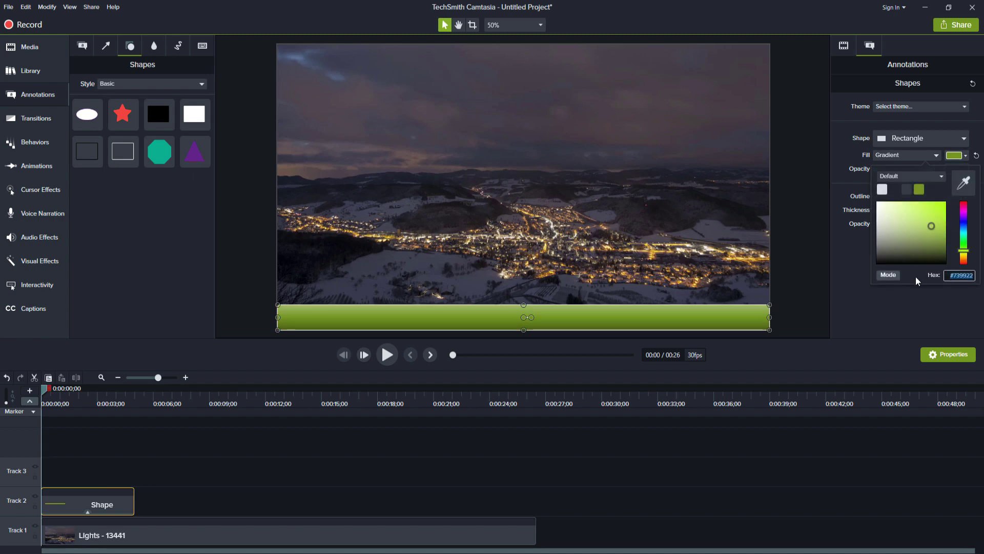
pyautogui.click(962, 275)
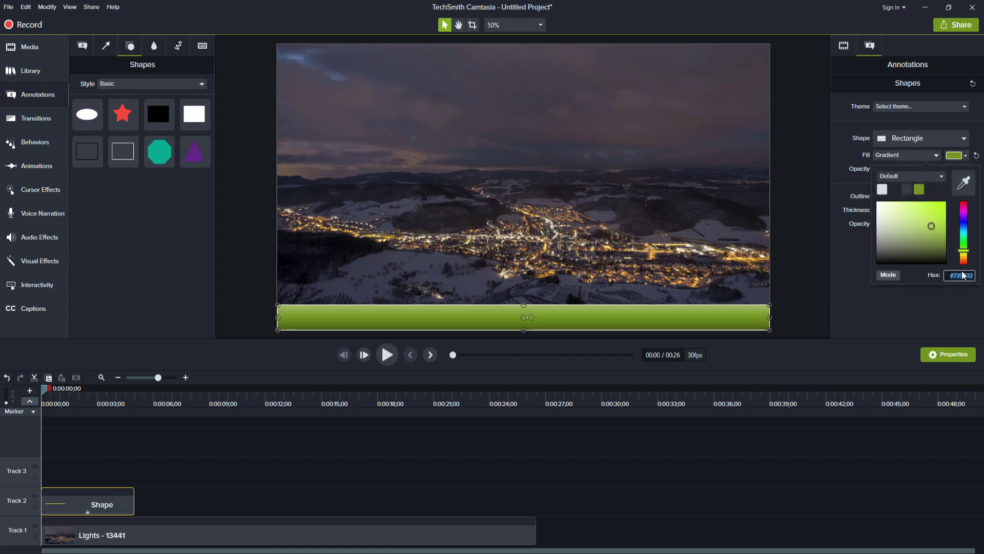
pyautogui.click(893, 192)
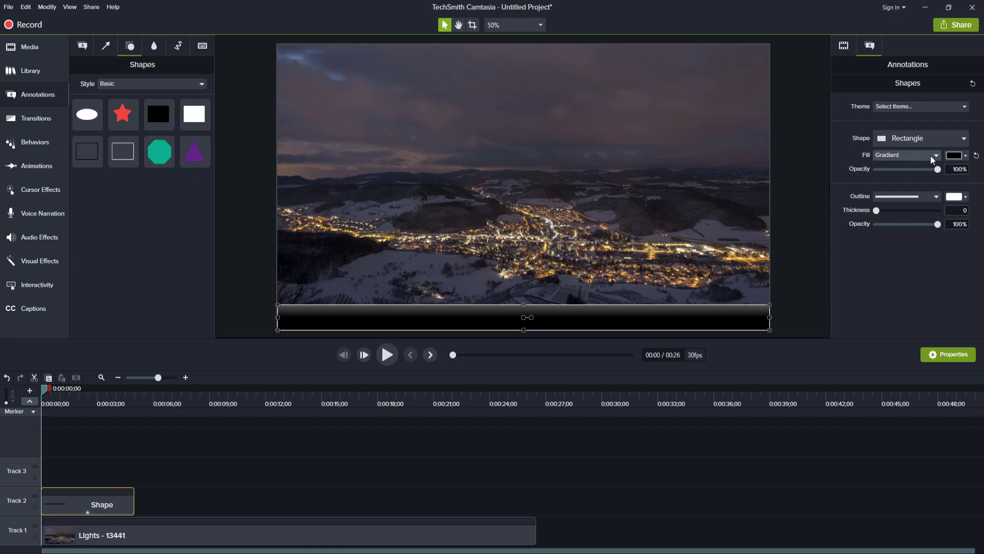
pyautogui.click(929, 156)
pyautogui.click(930, 173)
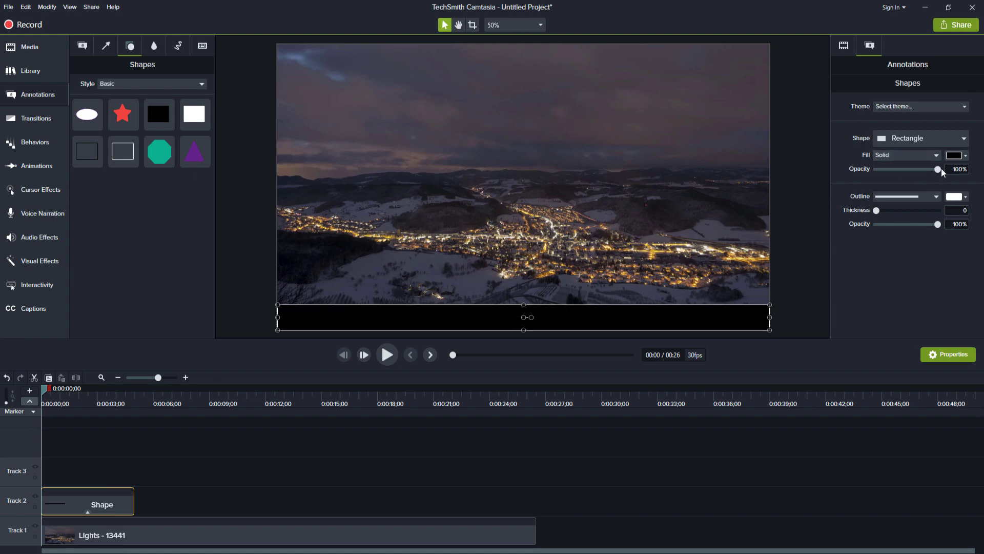
# - Set the bar's fill opacity to 80% and give it a dotted outline with thickness 15
pyautogui.moveTo(937, 173)
pyautogui.mouseDown()
pyautogui.moveTo(888, 174)
pyautogui.moveTo(925, 181)
pyautogui.mouseUp()
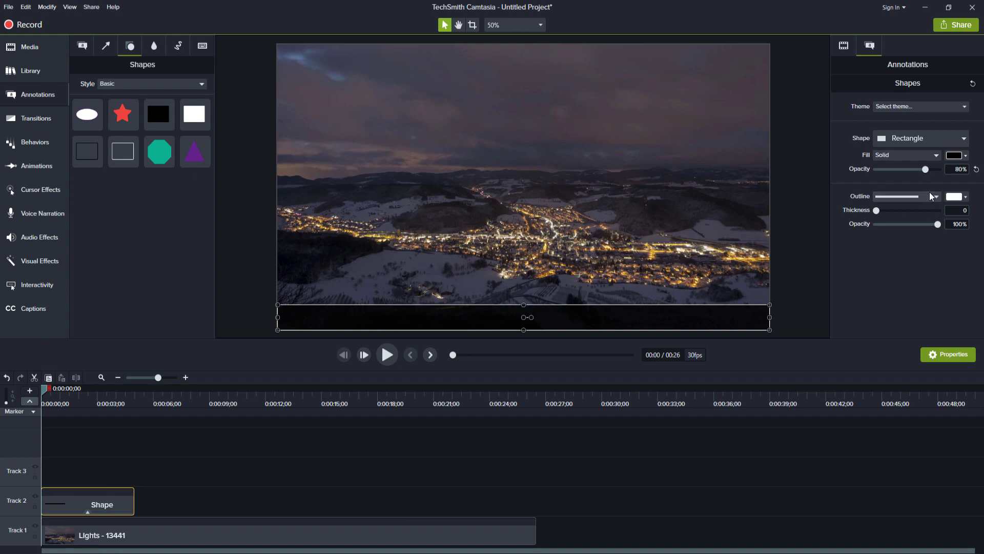
pyautogui.click(930, 198)
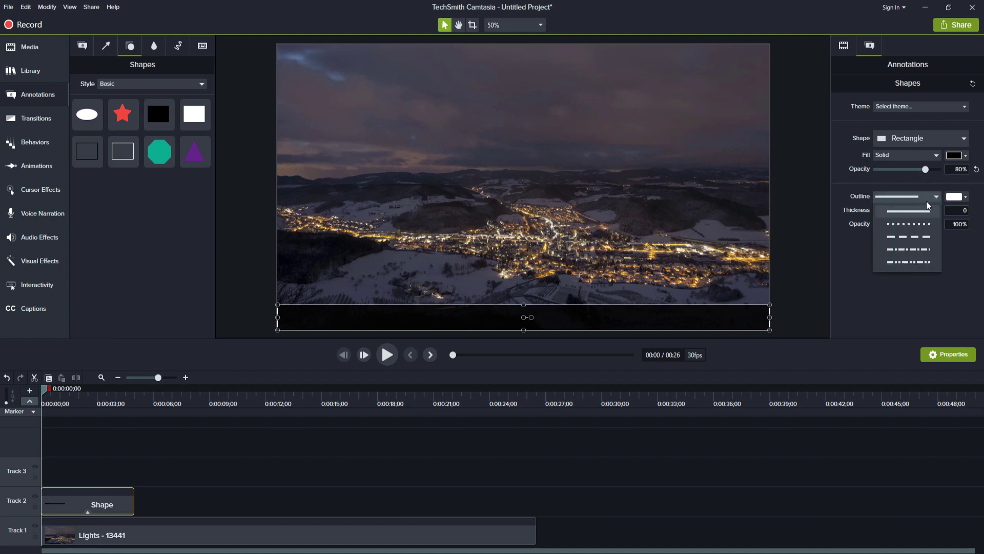
pyautogui.click(921, 226)
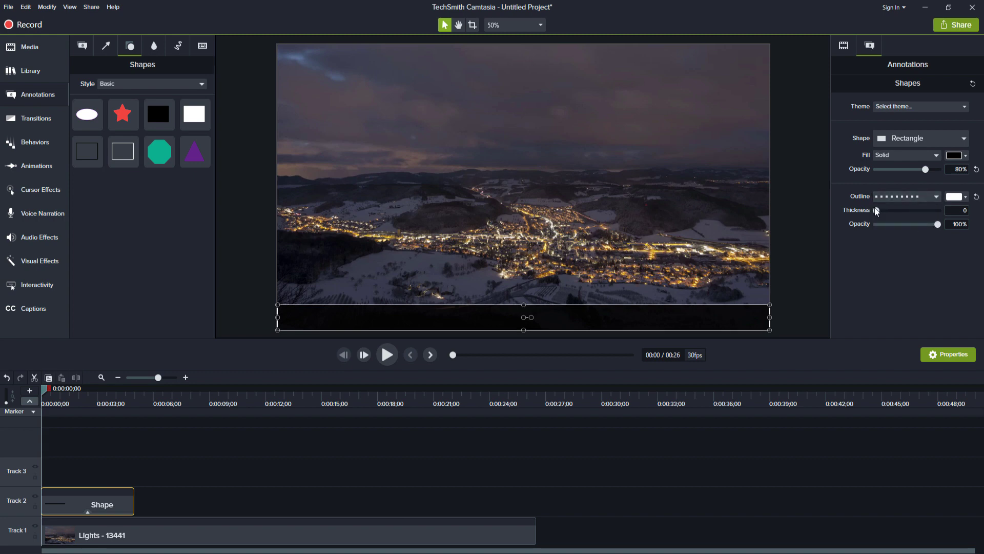
pyautogui.moveTo(876, 211); pyautogui.dragTo(887, 213)
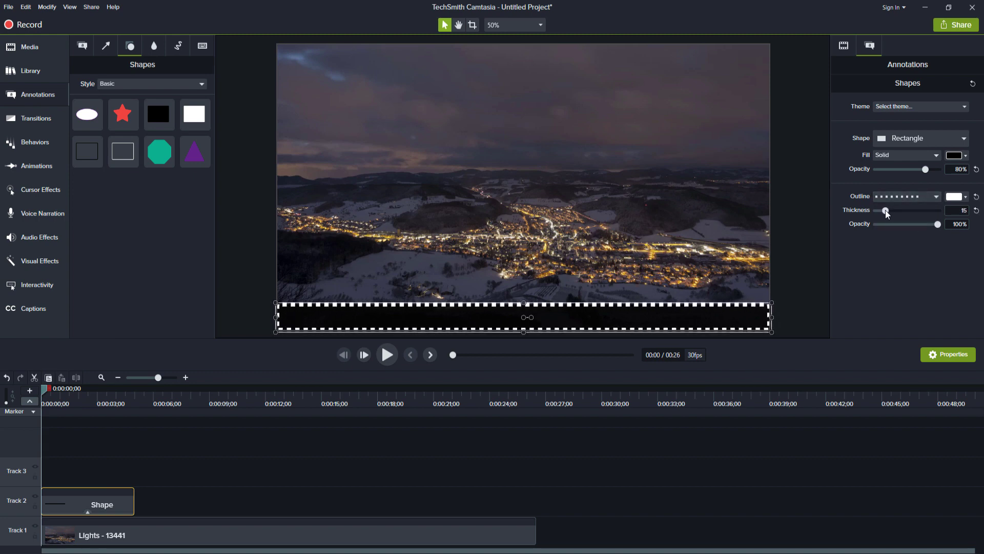
pyautogui.click(680, 285)
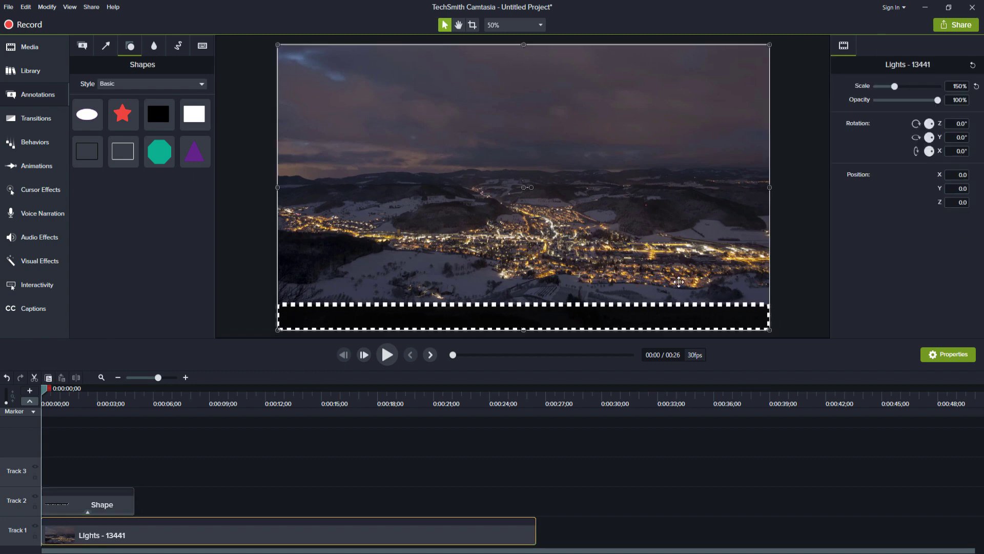
pyautogui.click(666, 322)
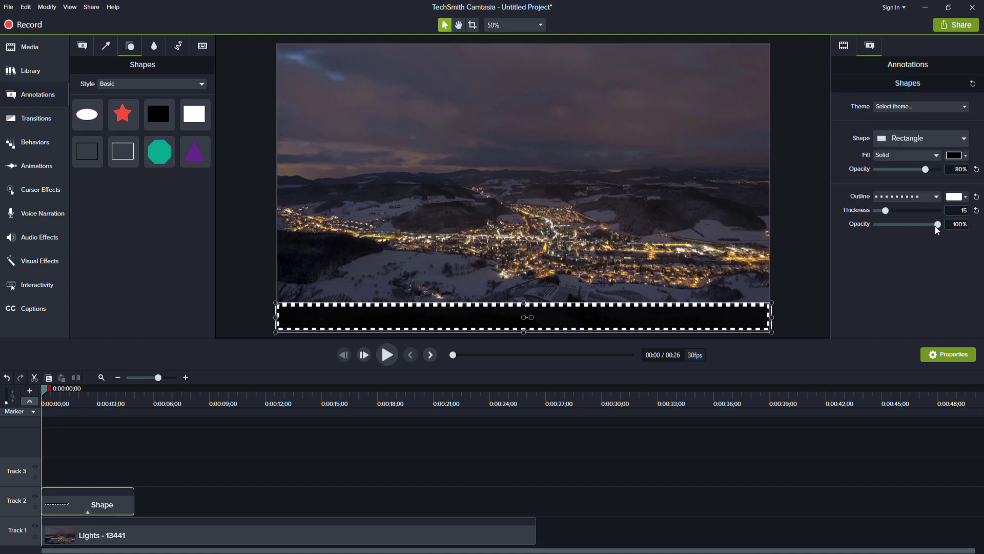
# - Lower the bar's outline opacity to 27% and switch the outline to a solid line
pyautogui.moveTo(936, 226); pyautogui.dragTo(894, 228)
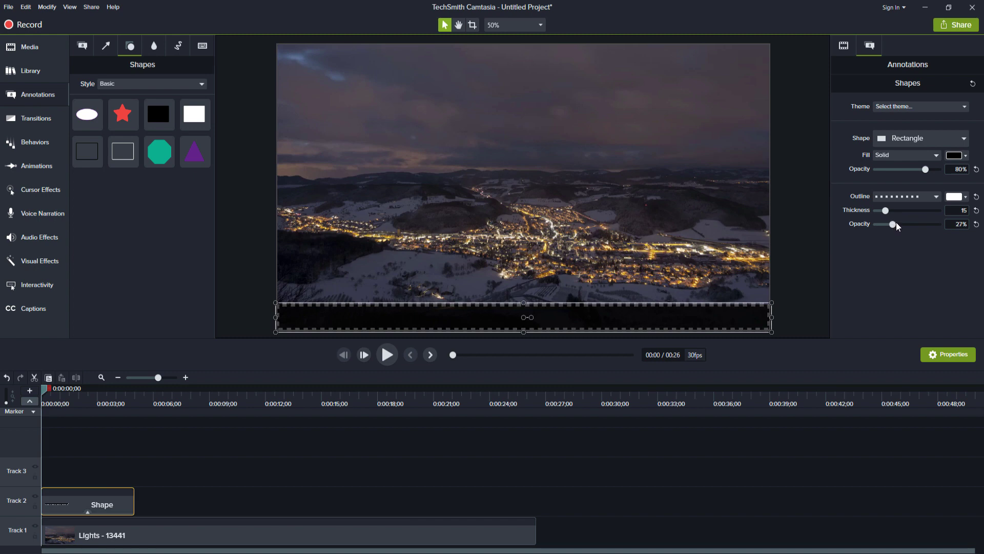
pyautogui.click(920, 198)
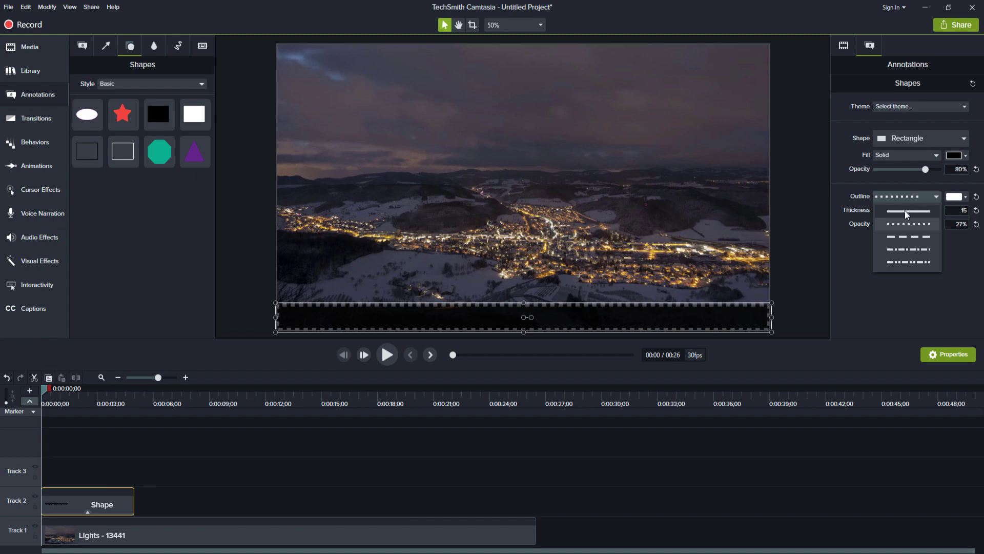
pyautogui.click(906, 212)
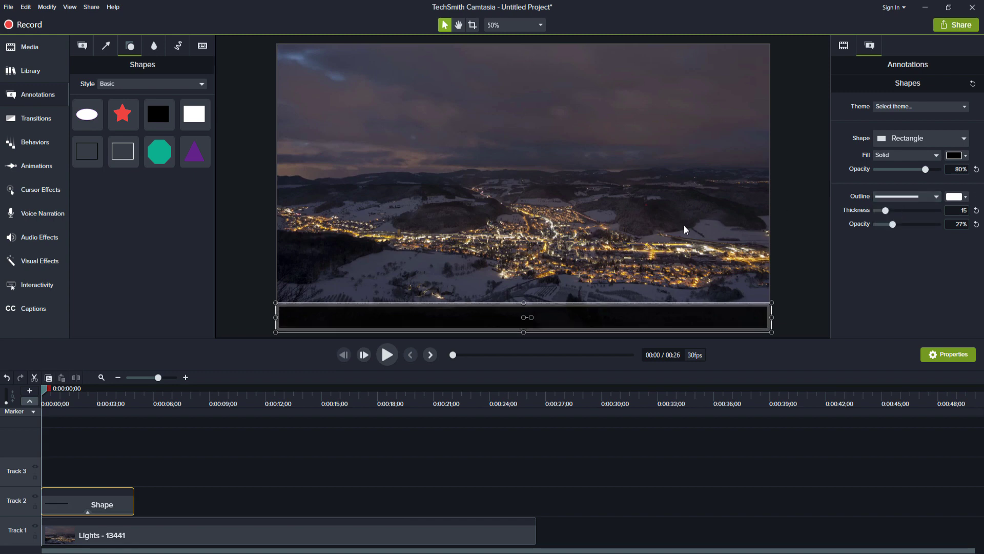
# - Set the bar's outline to near-black #050505 and reduce its thickness to 0 and opacity to 0%
pyautogui.click(956, 199)
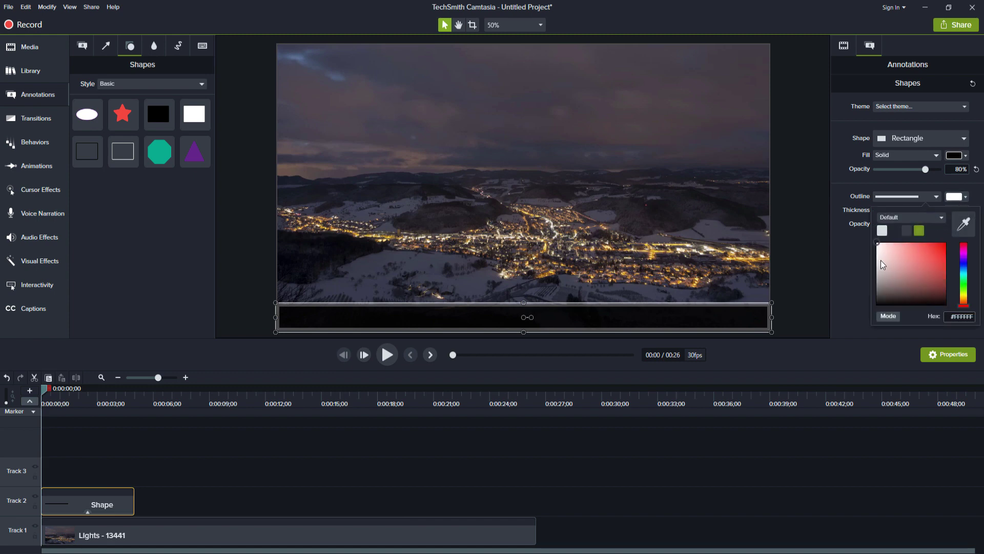
pyautogui.click(955, 200)
pyautogui.click(955, 200)
pyautogui.click(880, 302)
pyautogui.moveTo(879, 302); pyautogui.dragTo(876, 304)
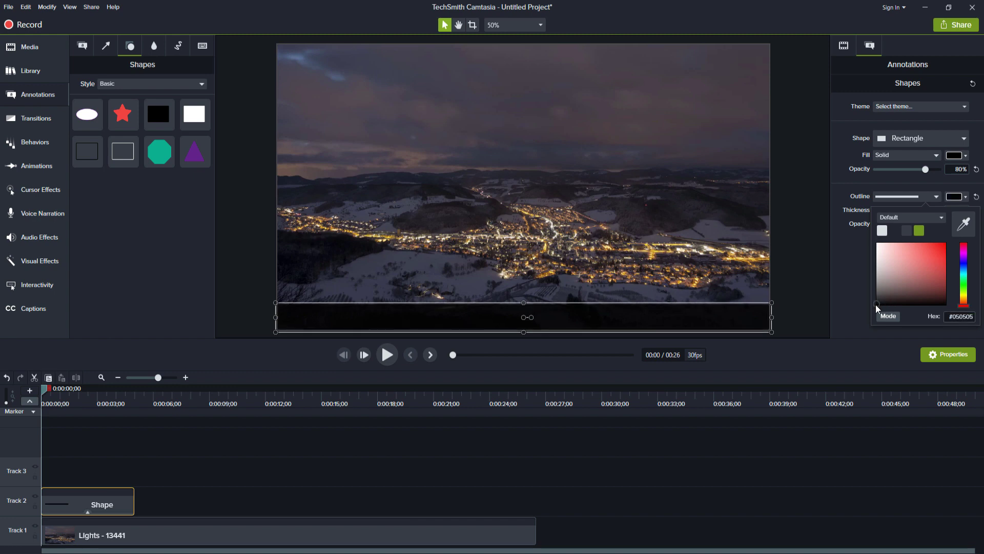
pyautogui.click(859, 280)
pyautogui.moveTo(886, 211)
pyautogui.mouseDown()
pyautogui.moveTo(876, 210)
pyautogui.moveTo(875, 225)
pyautogui.mouseUp()
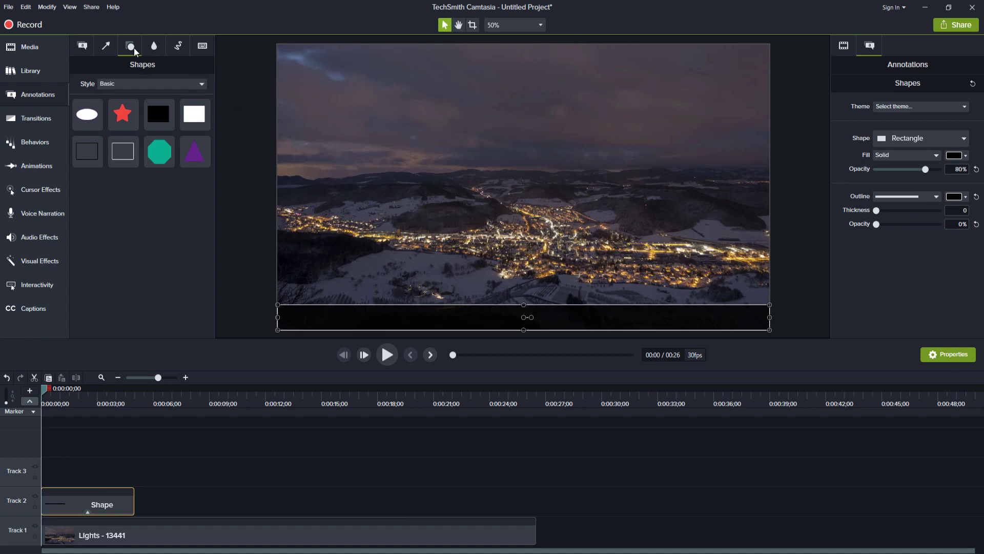
# - Add a plain text callout over the black bar reading "subscribe the channel and press the bell icon"
pyautogui.click(83, 46)
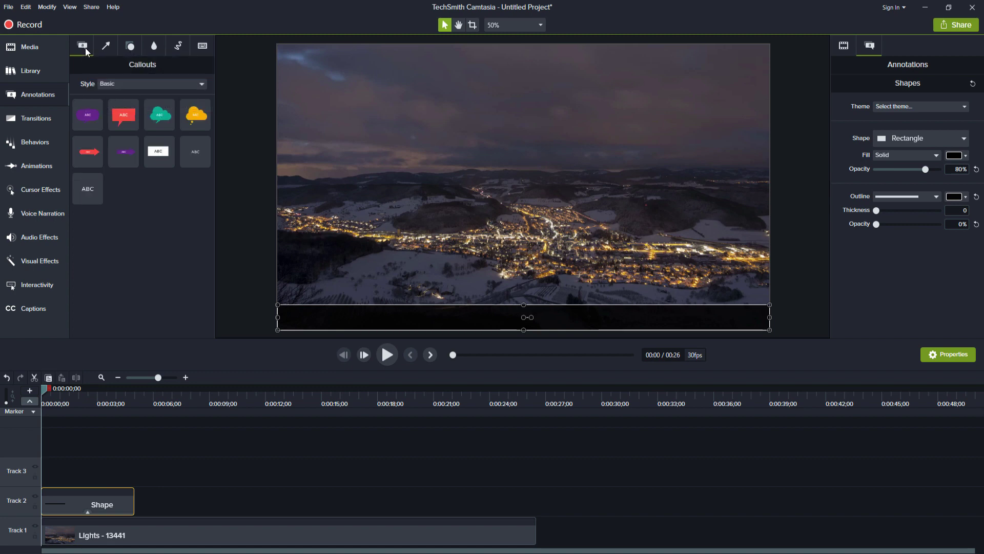
pyautogui.doubleClick(91, 190)
pyautogui.hotkey('ctrl', 'z')
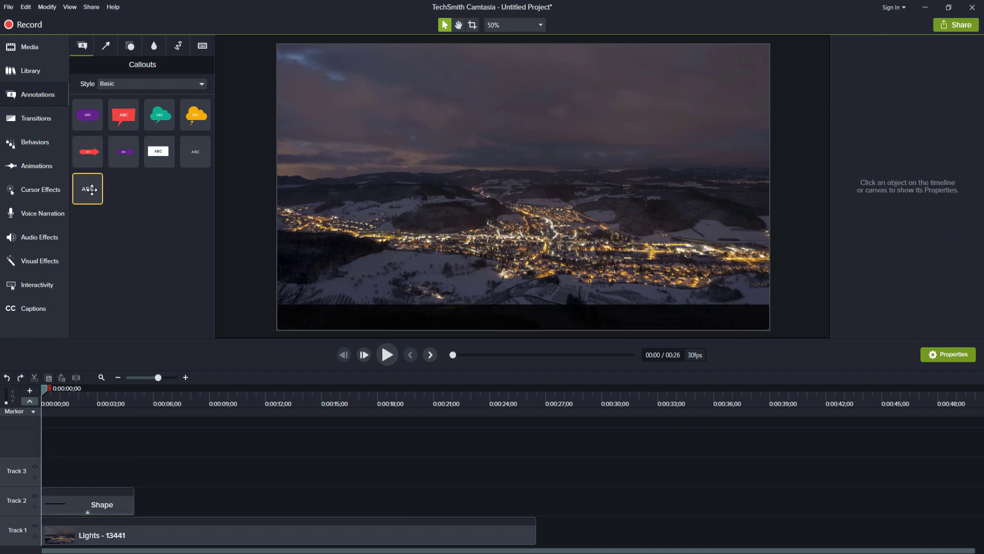
pyautogui.moveTo(90, 189); pyautogui.dragTo(507, 318)
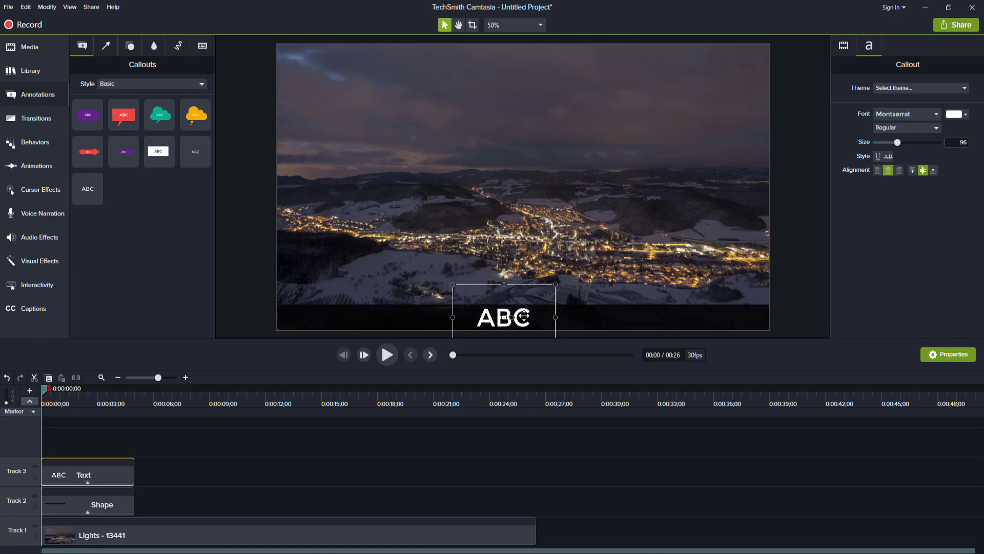
pyautogui.doubleClick(524, 317)
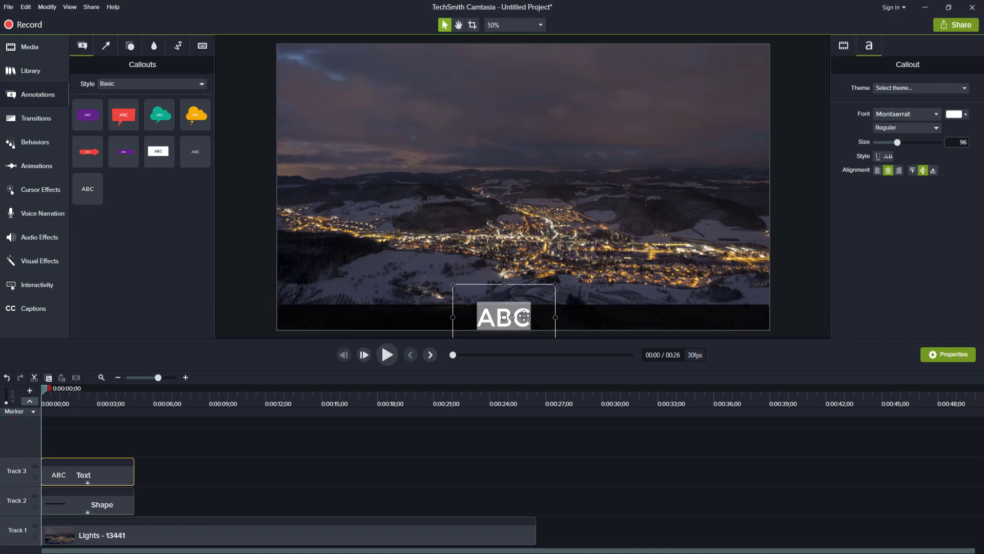
pyautogui.write('subscribe the channel and press the bell icon')
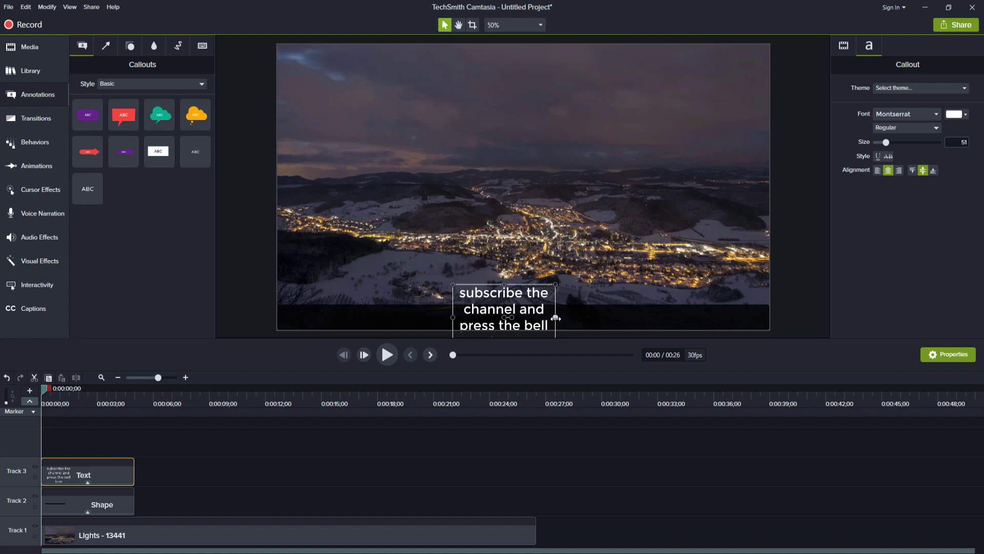
# - Widen the text box, move it above the bar and set the font size to 49 so the text fits one line
pyautogui.moveTo(557, 318); pyautogui.dragTo(782, 323)
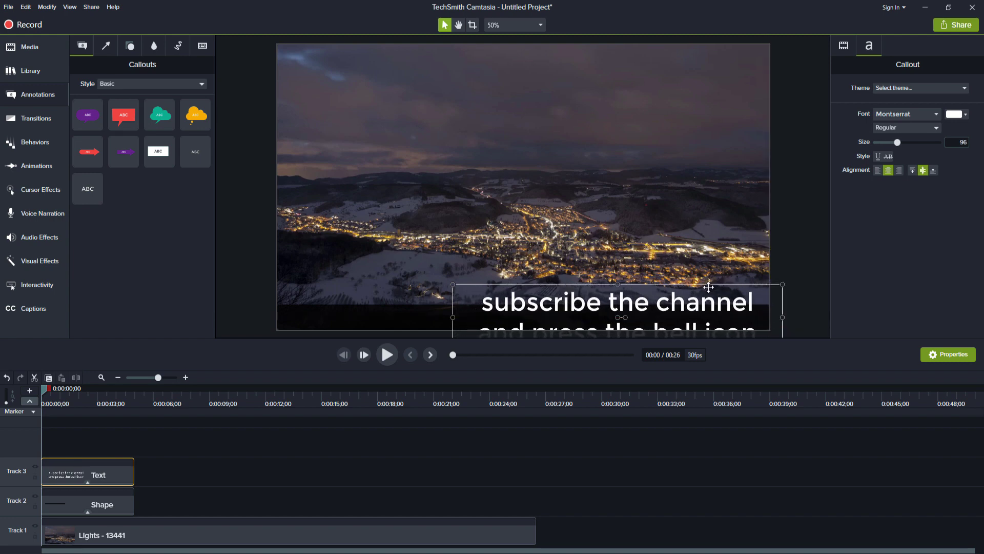
pyautogui.moveTo(718, 281); pyautogui.dragTo(652, 226)
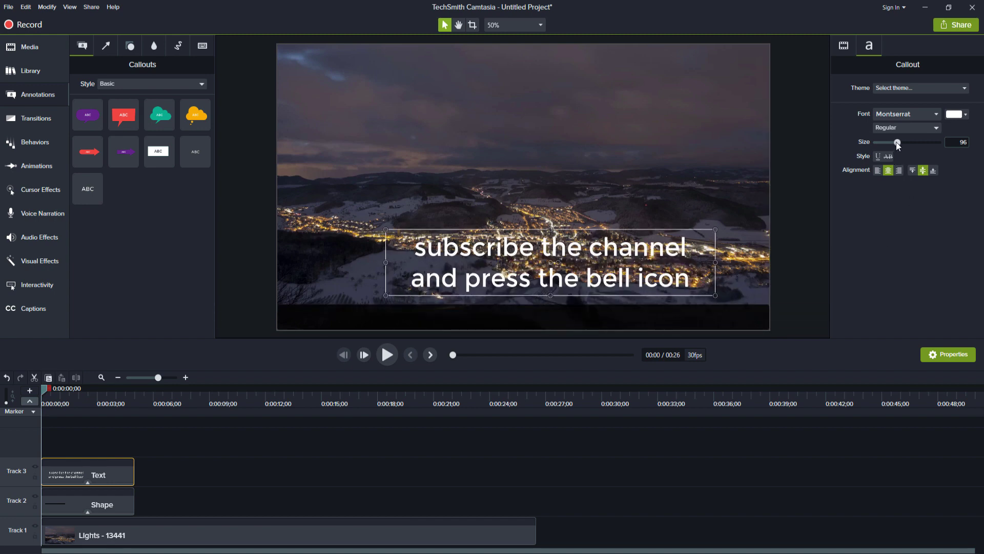
pyautogui.click(894, 144)
pyautogui.moveTo(895, 144); pyautogui.dragTo(886, 144)
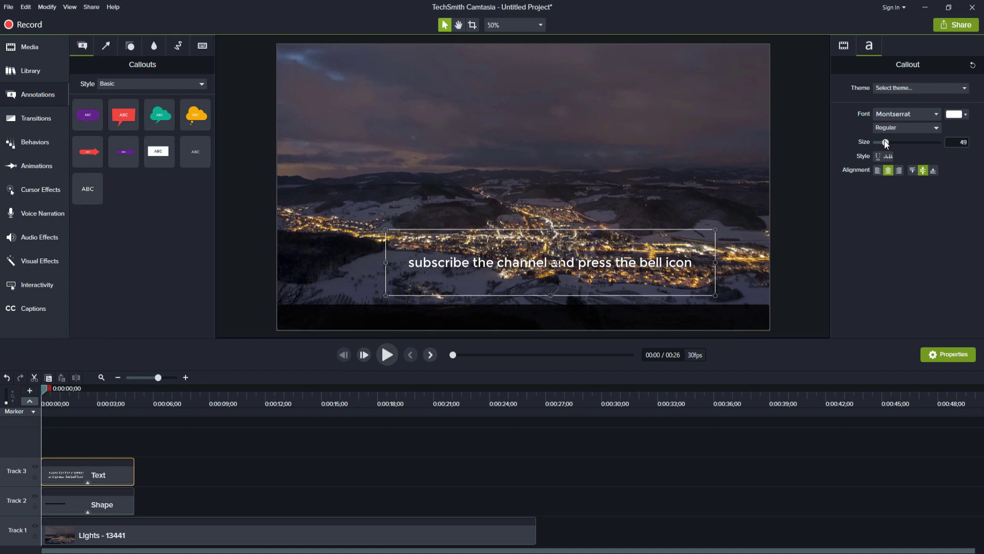
# - Change the callout's font to Adobe Fan Heiti Std B and keep the Regular style
pyautogui.click(895, 113)
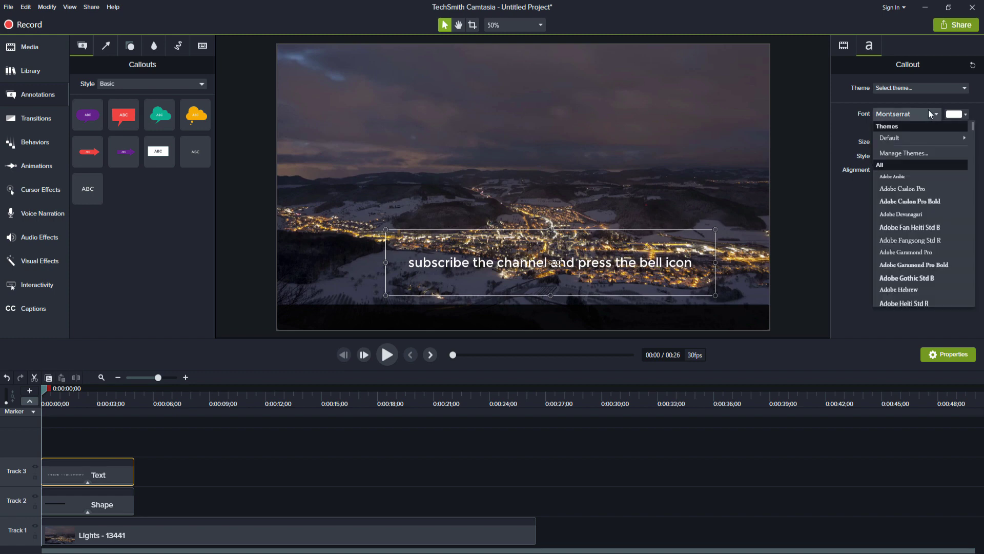
pyautogui.click(899, 227)
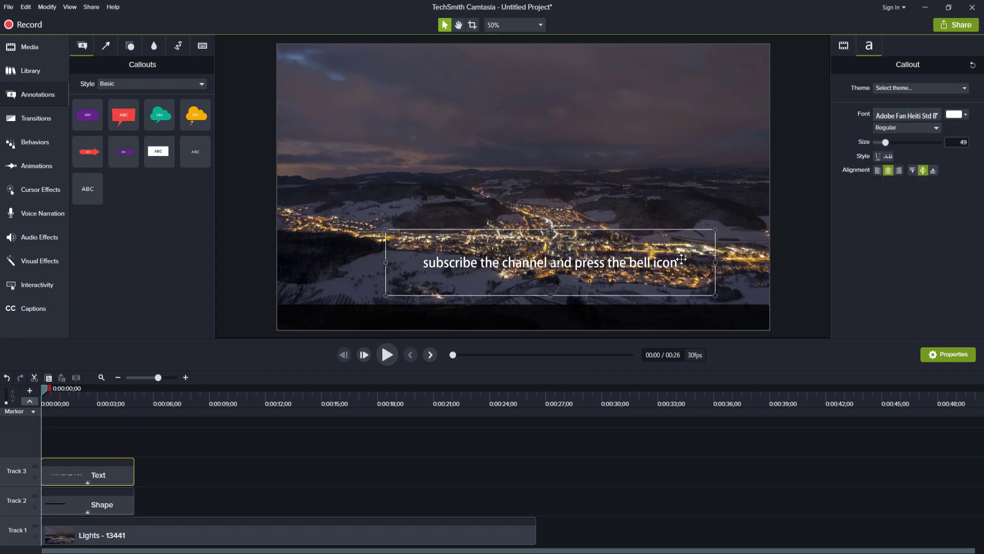
pyautogui.click(898, 128)
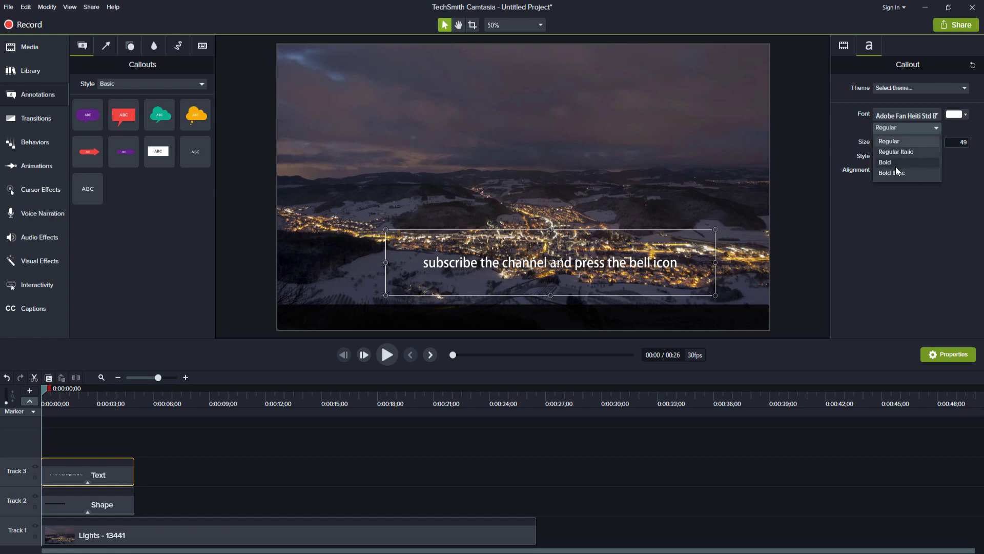
pyautogui.click(912, 119)
# - Try red #E21515 as the callout's text colour and return it to near-white #F9F9F9
pyautogui.click(961, 117)
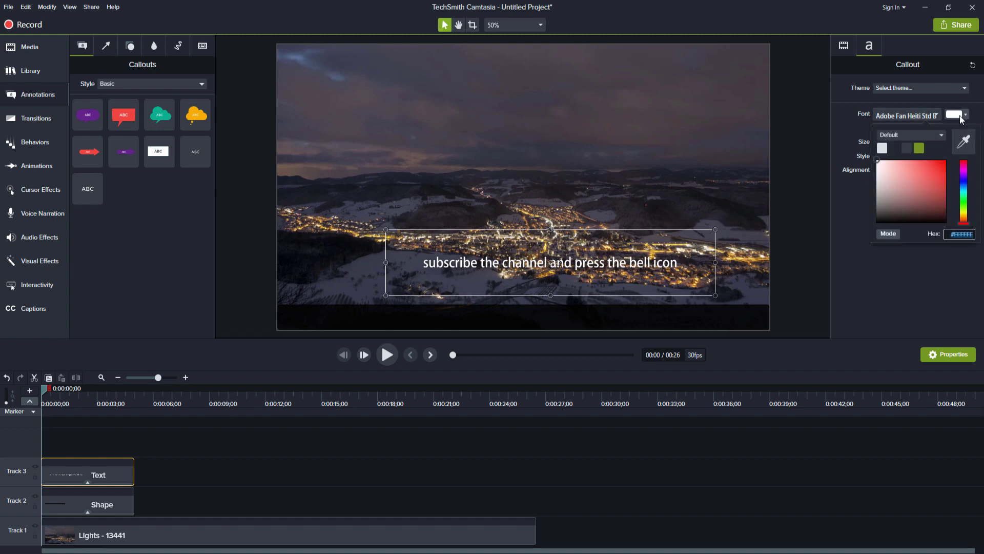
pyautogui.click(940, 167)
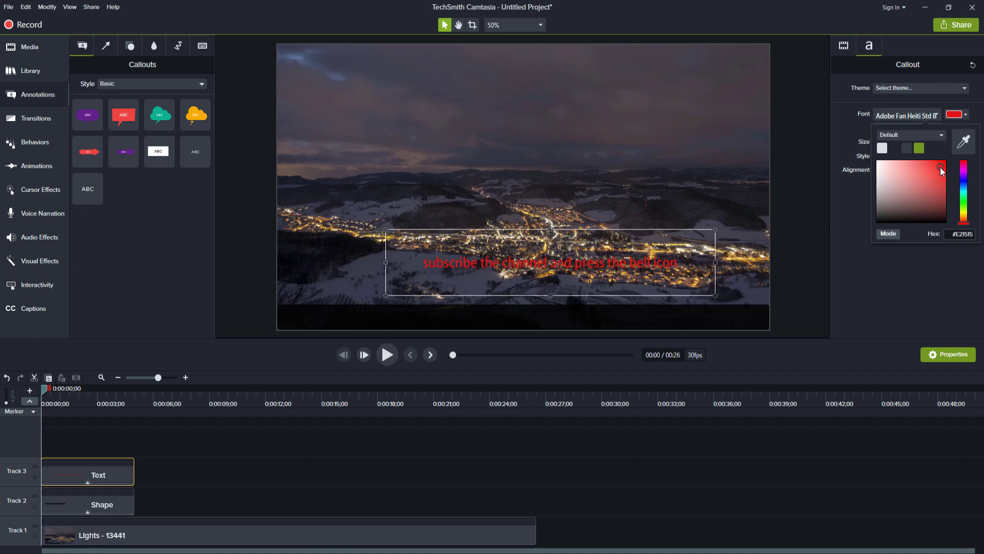
pyautogui.moveTo(938, 167); pyautogui.dragTo(859, 163)
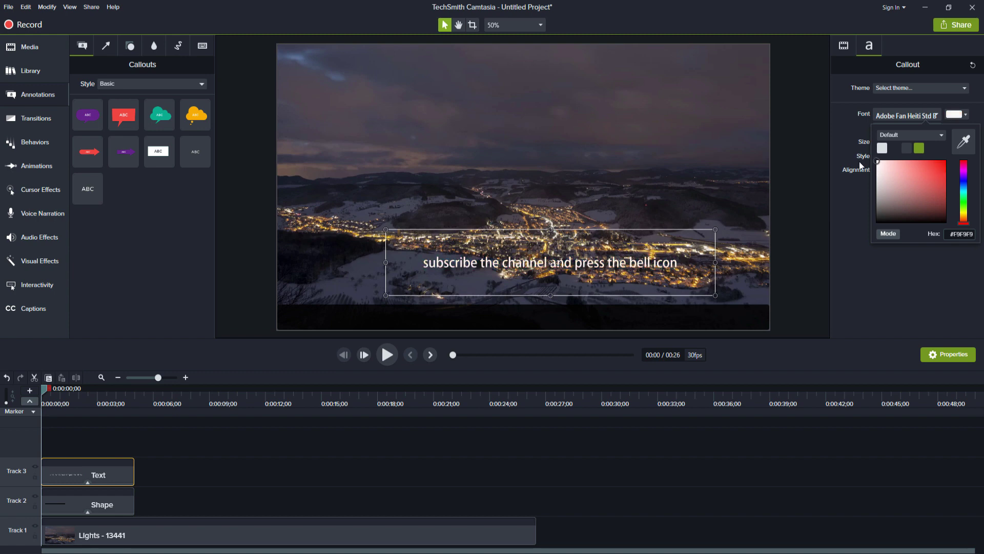
pyautogui.click(951, 120)
# - Enlarge the callout text to size 61 and place it level with the bar, just outside the canvas's right edge
pyautogui.moveTo(659, 229); pyautogui.dragTo(637, 283)
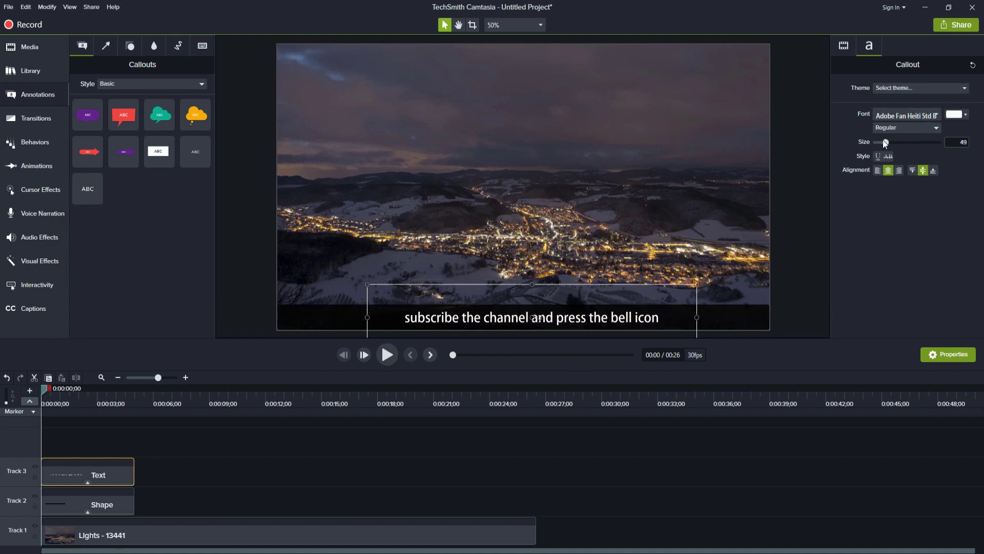
pyautogui.moveTo(882, 139); pyautogui.dragTo(890, 141)
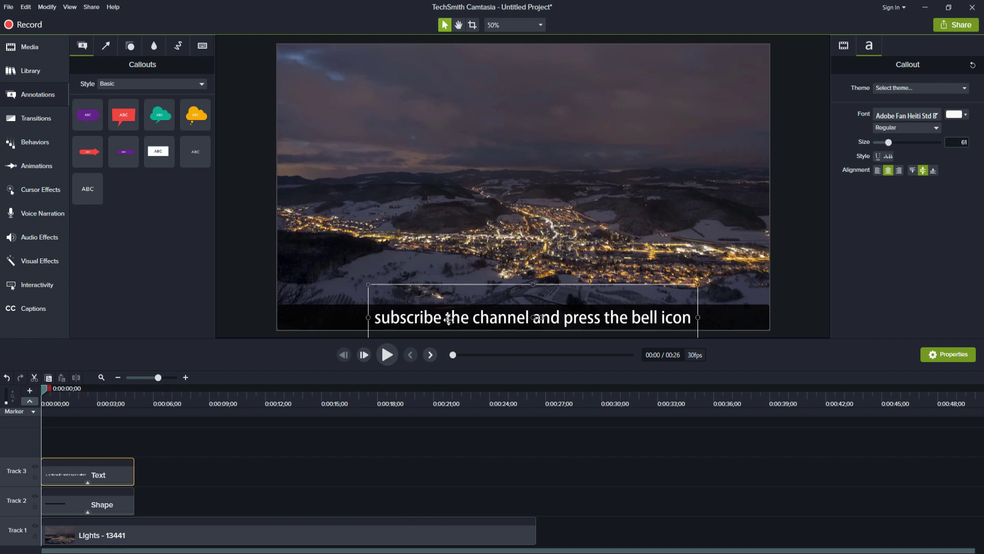
pyautogui.moveTo(449, 319); pyautogui.dragTo(848, 320)
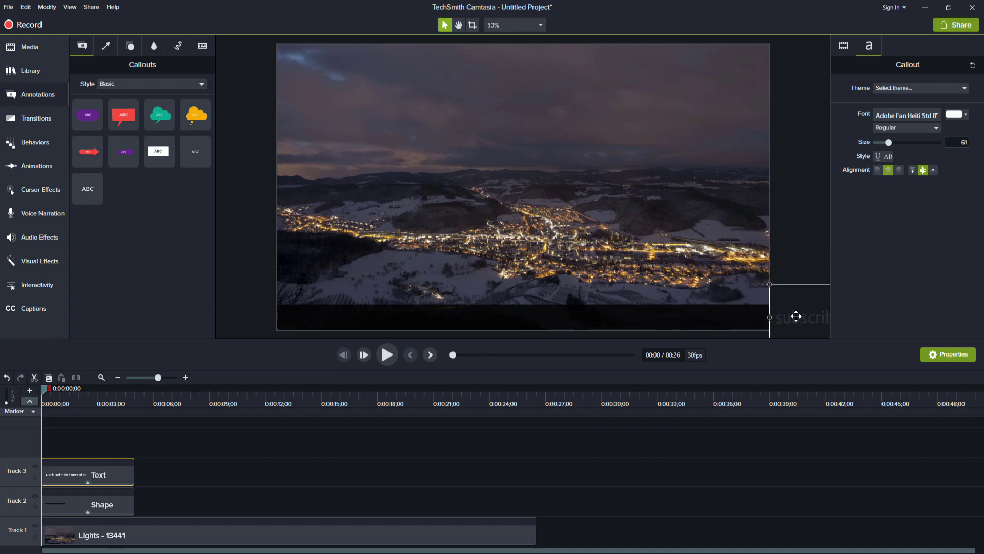
# - Add a Custom animation at the start of the text clip on Track 3 and select its end point
pyautogui.click(51, 167)
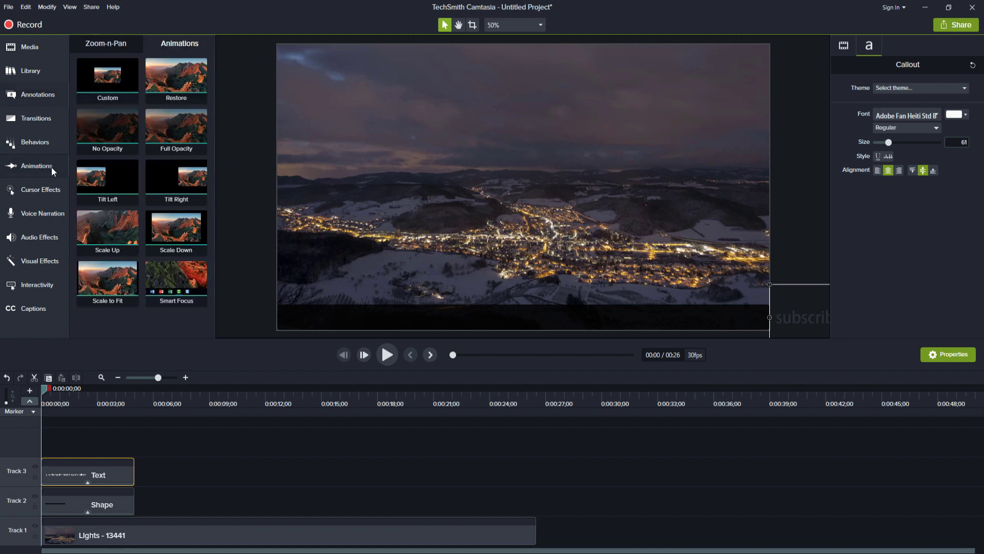
pyautogui.click(116, 44)
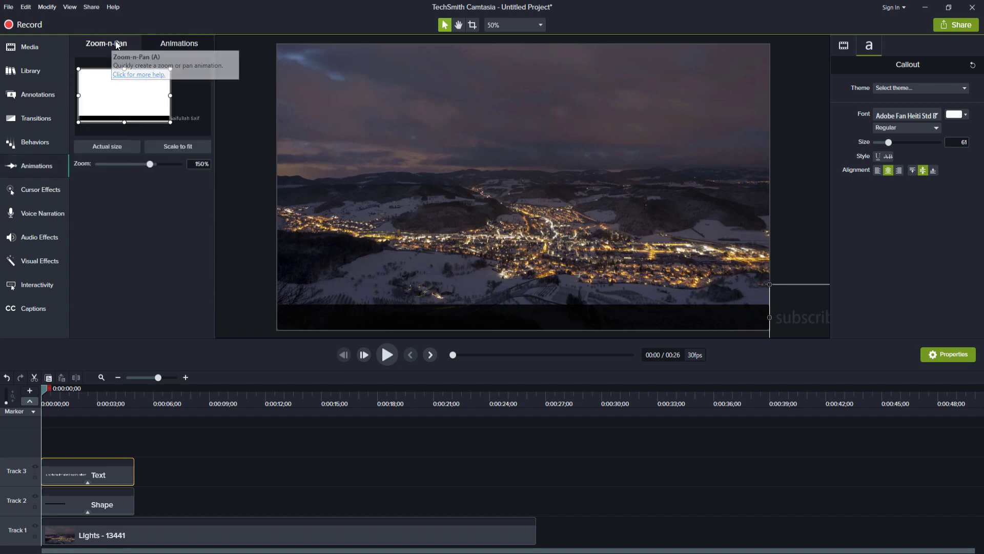
pyautogui.click(183, 45)
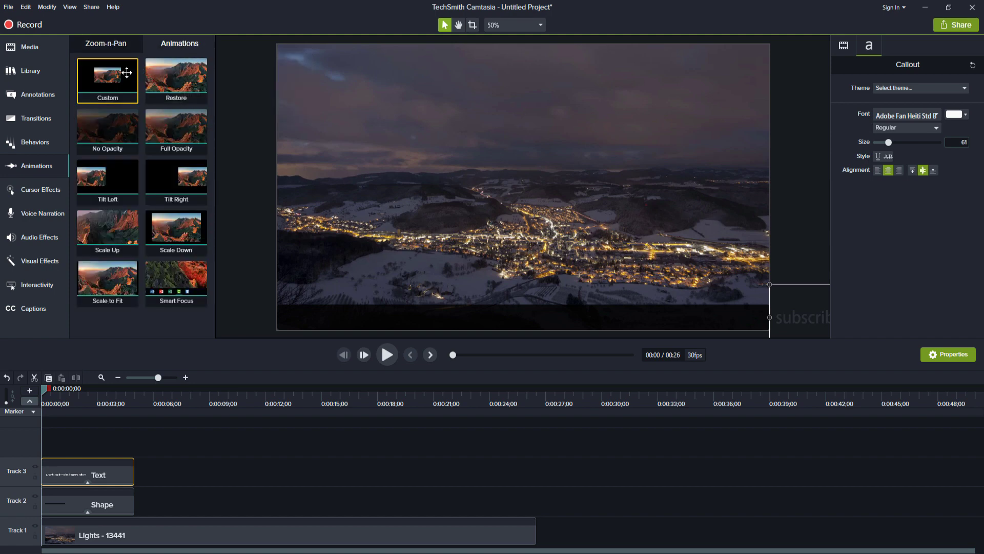
pyautogui.moveTo(126, 73); pyautogui.dragTo(60, 478)
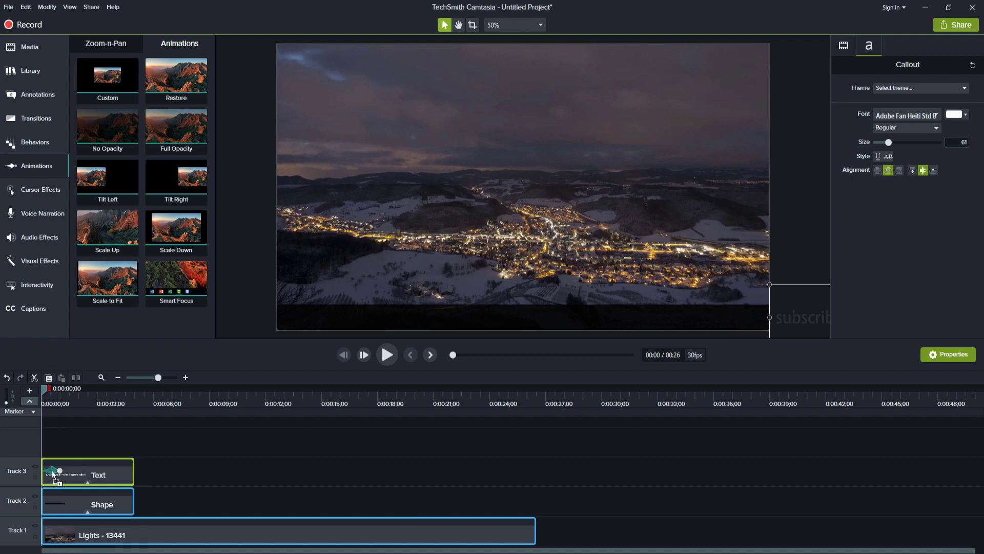
pyautogui.click(51, 470)
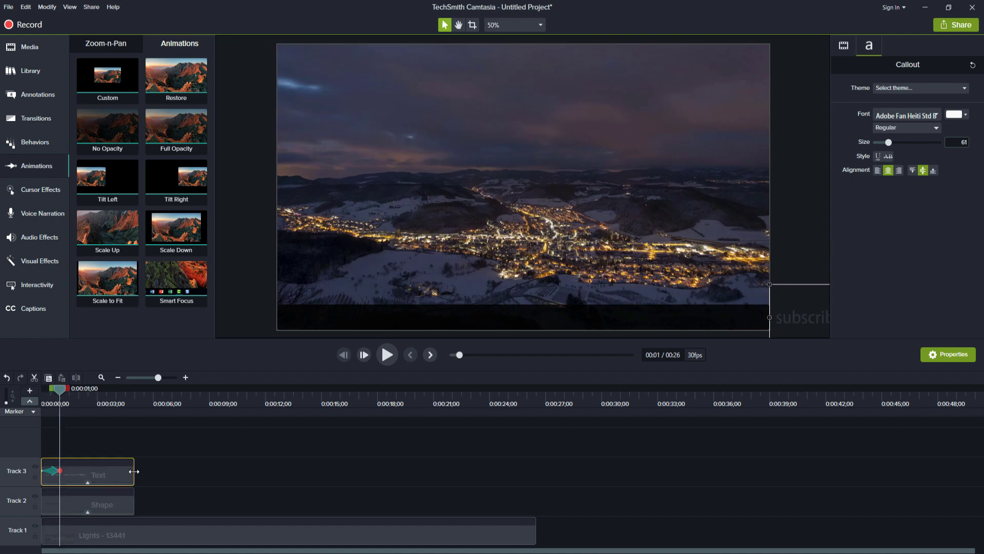
# - Extend the text and shape clips on Tracks 3 and 2 to end together at about 0:00:07;25
pyautogui.moveTo(133, 470); pyautogui.dragTo(186, 470)
pyautogui.click(134, 495)
pyautogui.moveTo(134, 500); pyautogui.dragTo(190, 496)
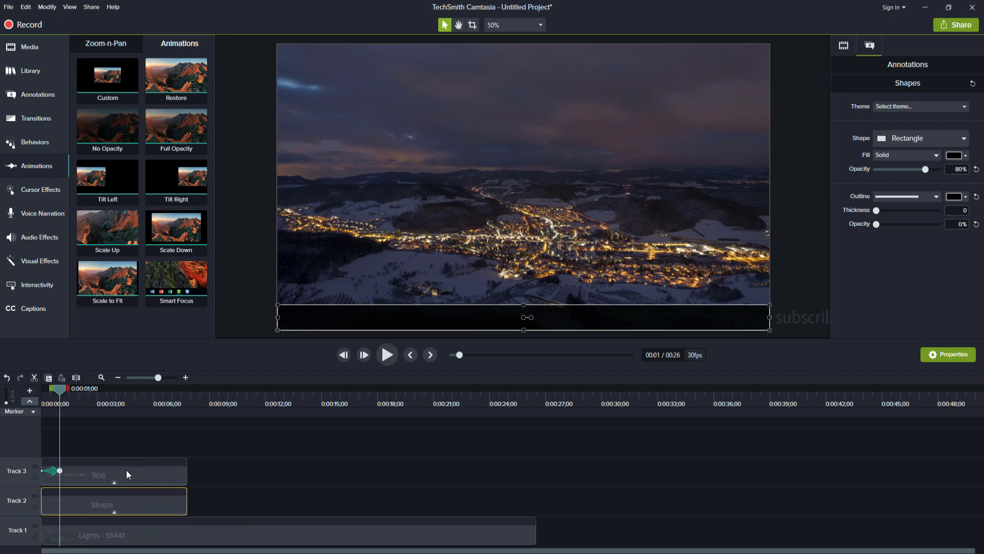
# - Move the text horizontally along the bar to just outside the canvas's left edge at the animation's end point
pyautogui.click(784, 316)
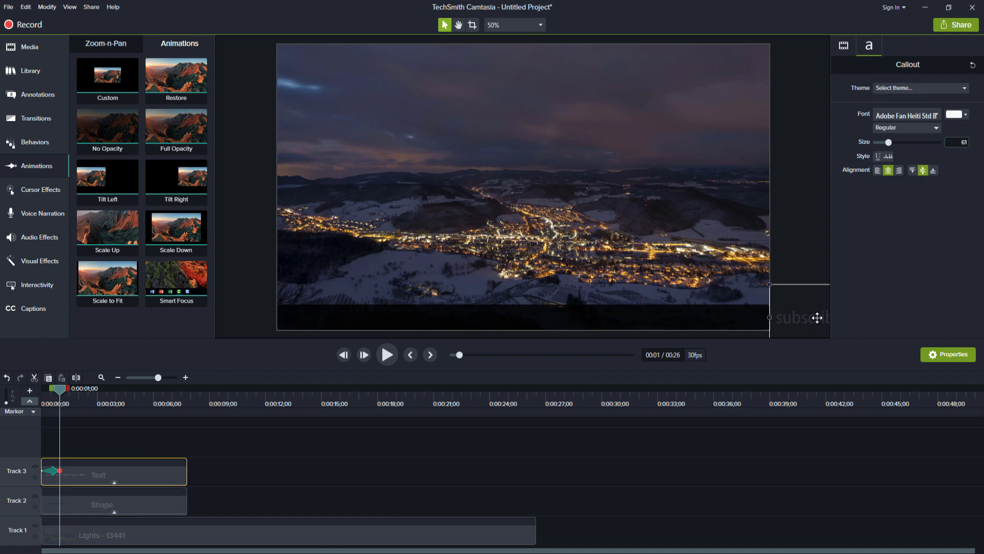
pyautogui.moveTo(817, 318); pyautogui.dragTo(204, 319)
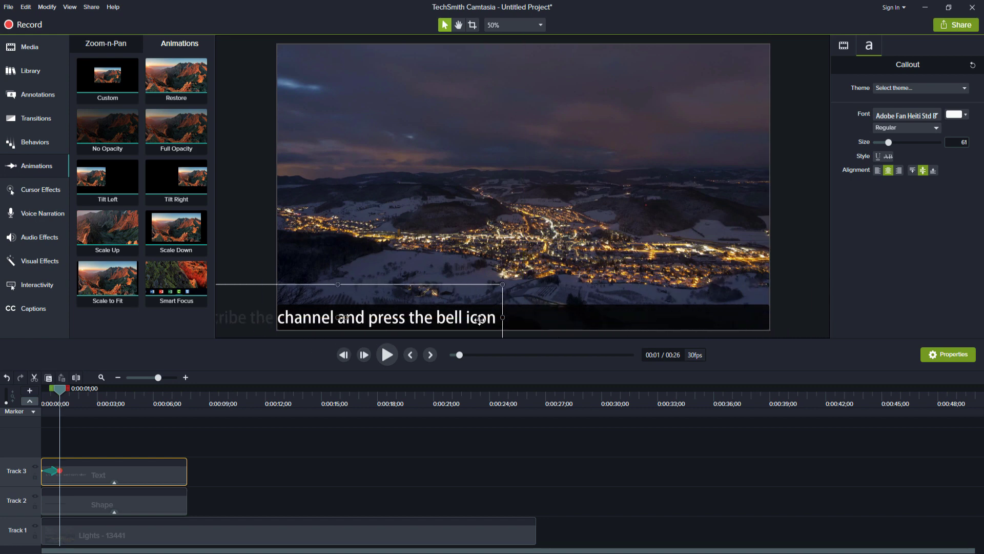
pyautogui.moveTo(477, 320); pyautogui.dragTo(257, 320)
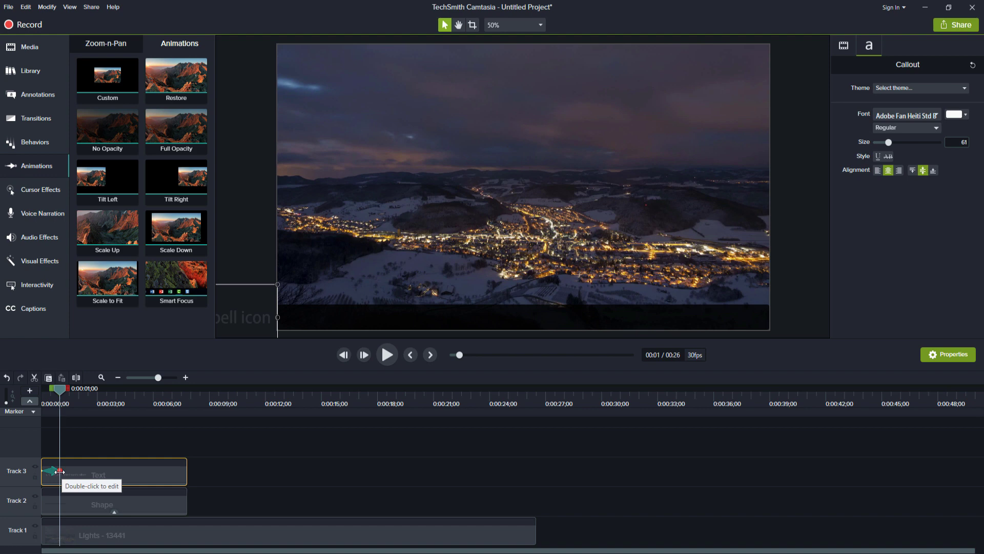
# - Stretch the text animation to the end of its clip and play the scrolling text from the beginning
pyautogui.moveTo(59, 470); pyautogui.dragTo(182, 473)
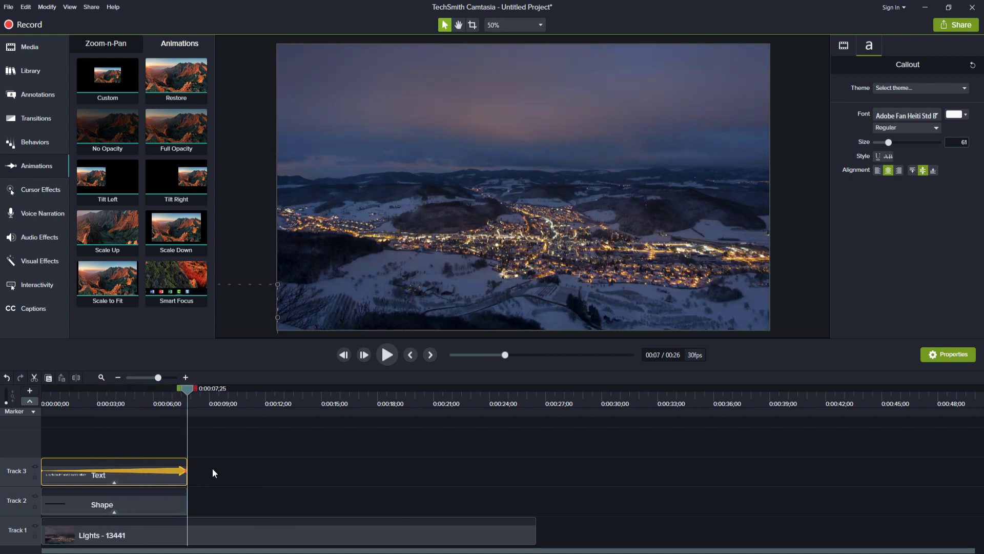
pyautogui.moveTo(131, 397); pyautogui.dragTo(39, 402)
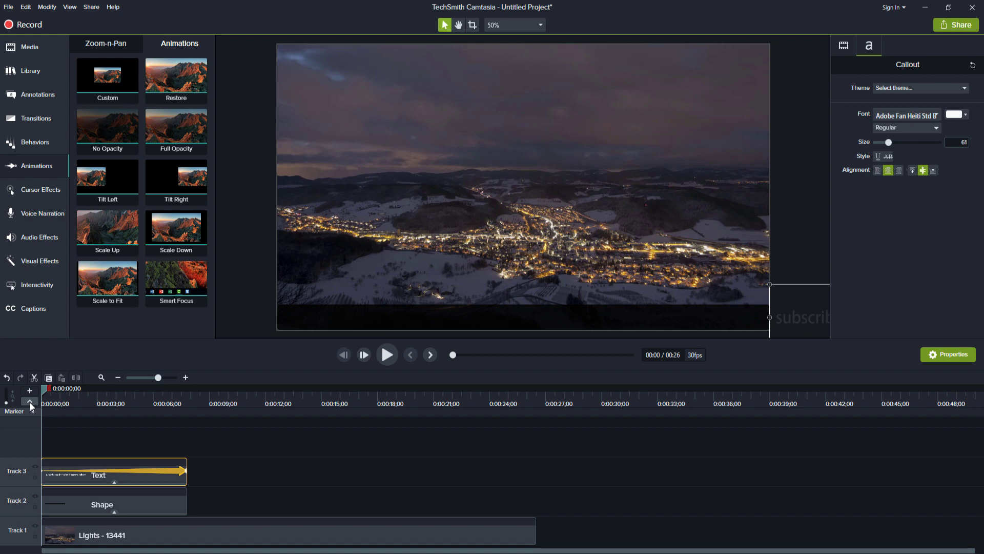
pyautogui.press('space')
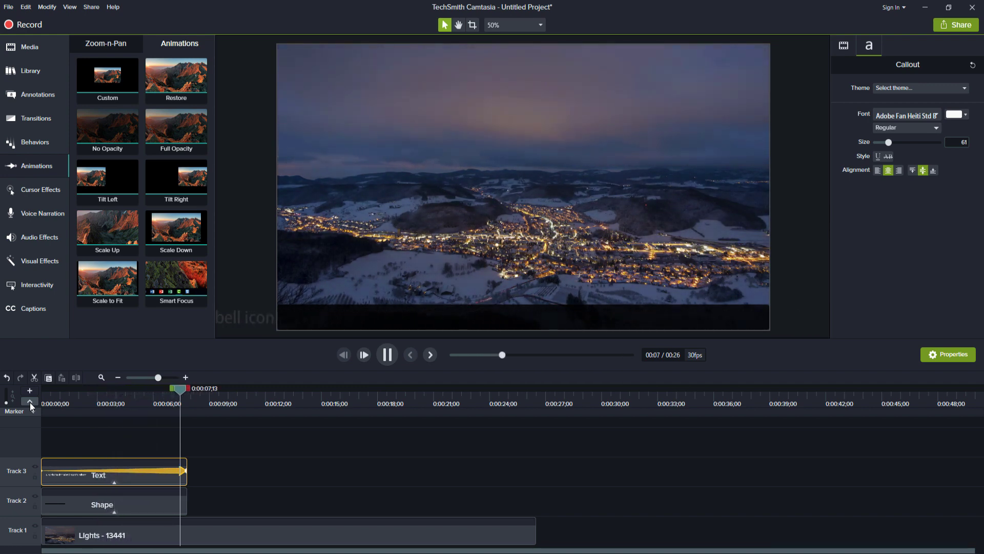
# - Shorten the text animation to 0:00:04;18 and trim the text and shape clips on Tracks 3 and 2 to end together at about 0:00:05
pyautogui.press('space')
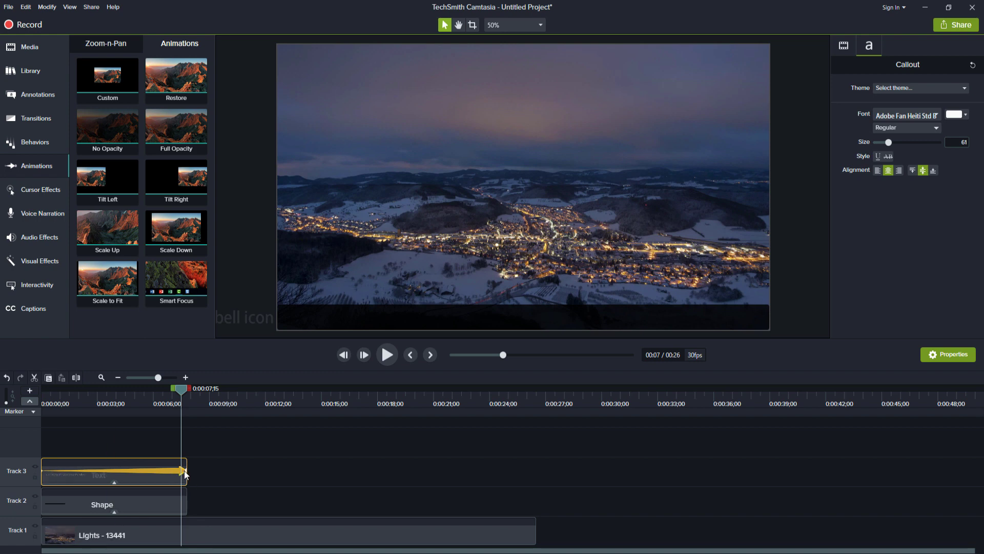
pyautogui.moveTo(183, 469); pyautogui.dragTo(127, 470)
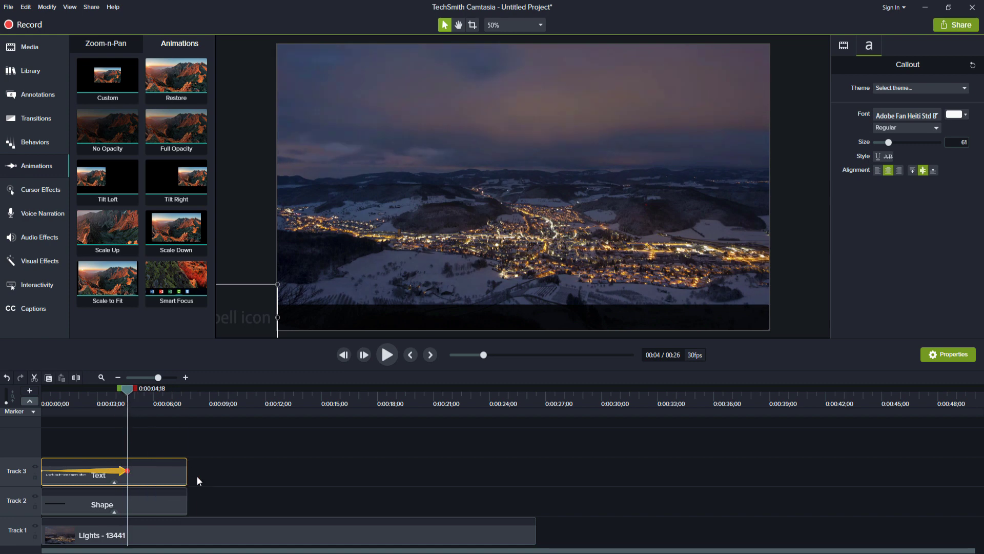
pyautogui.moveTo(187, 471); pyautogui.dragTo(136, 472)
pyautogui.click(153, 517)
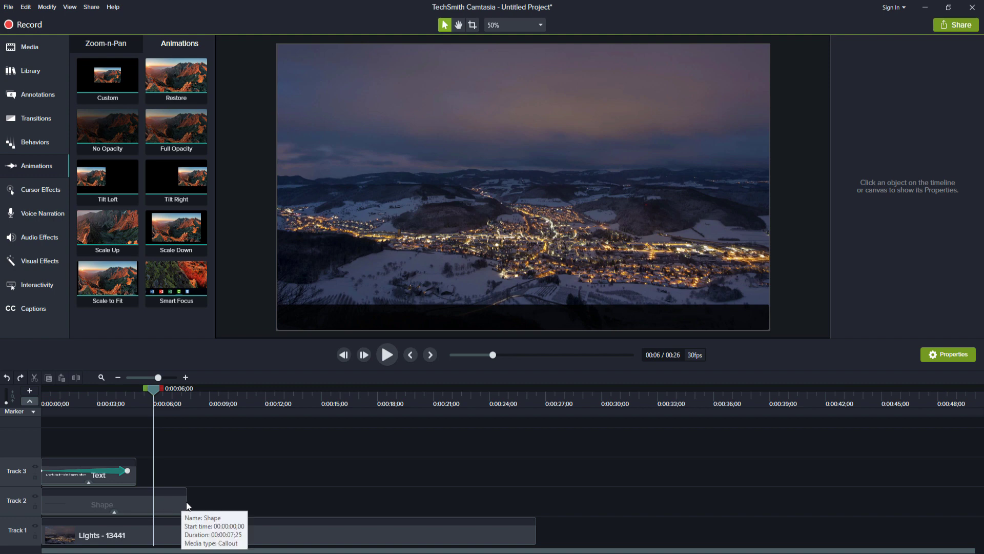
pyautogui.moveTo(186, 501); pyautogui.dragTo(136, 501)
# - Play the shortened text animation from the beginning to check its scrolling speed
pyautogui.moveTo(152, 388); pyautogui.dragTo(35, 390)
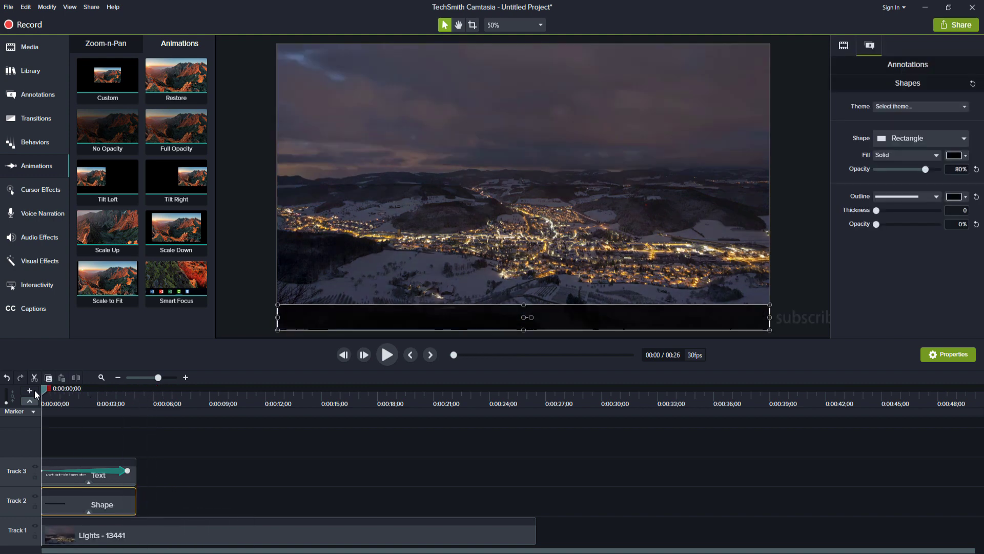
pyautogui.press('space')
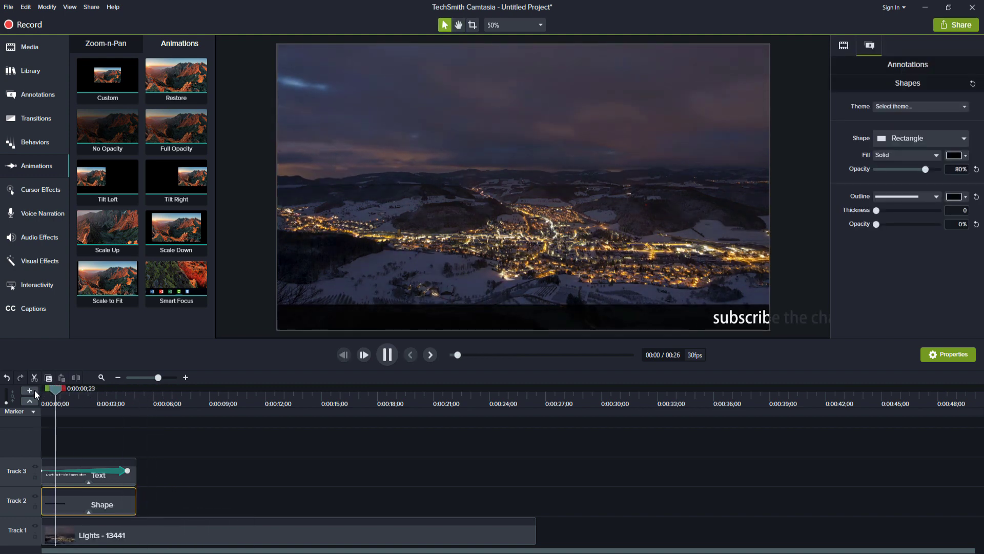
pyautogui.press('space')
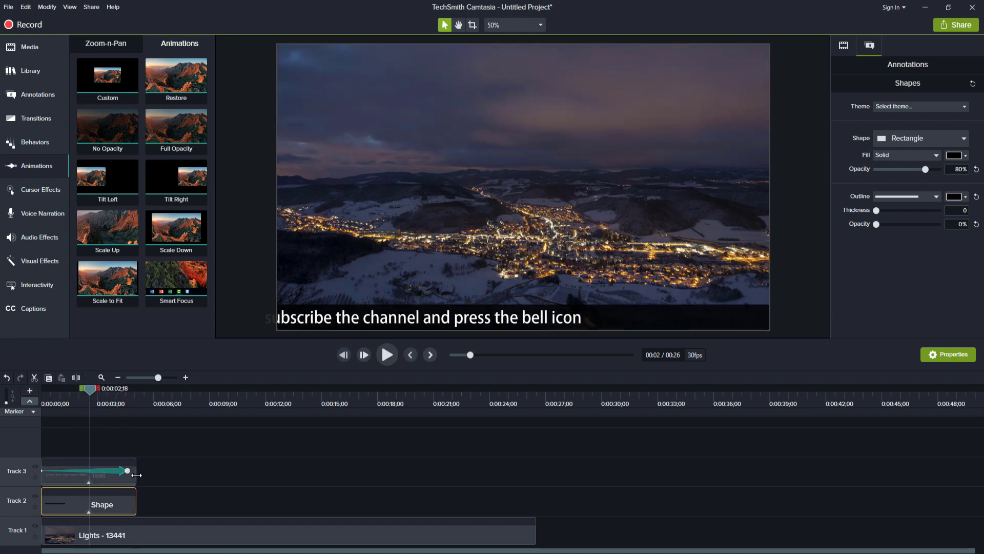
# - Extend the text and shape clips on Tracks 3 and 2 to the end of the Lights - 13441 clip
pyautogui.moveTo(135, 470); pyautogui.dragTo(537, 468)
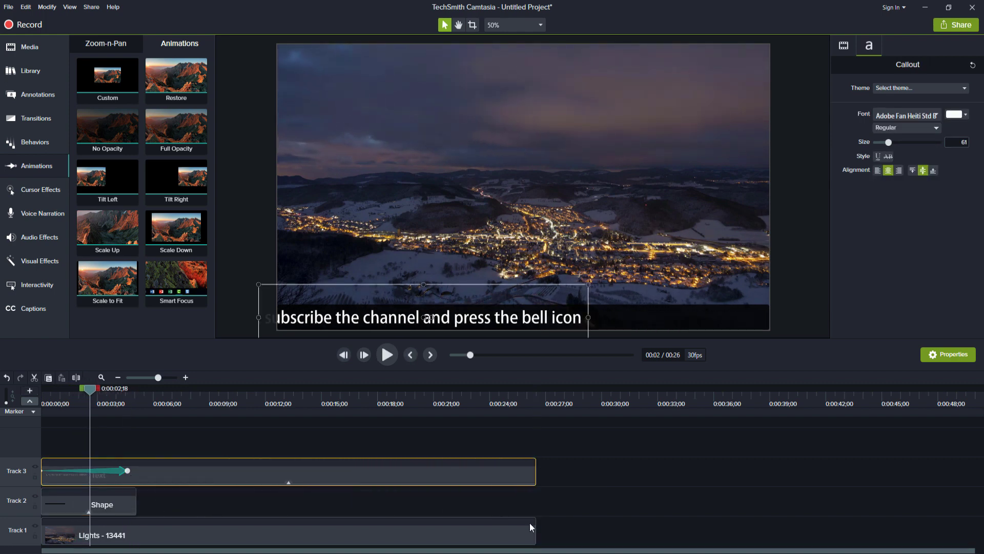
pyautogui.click(134, 505)
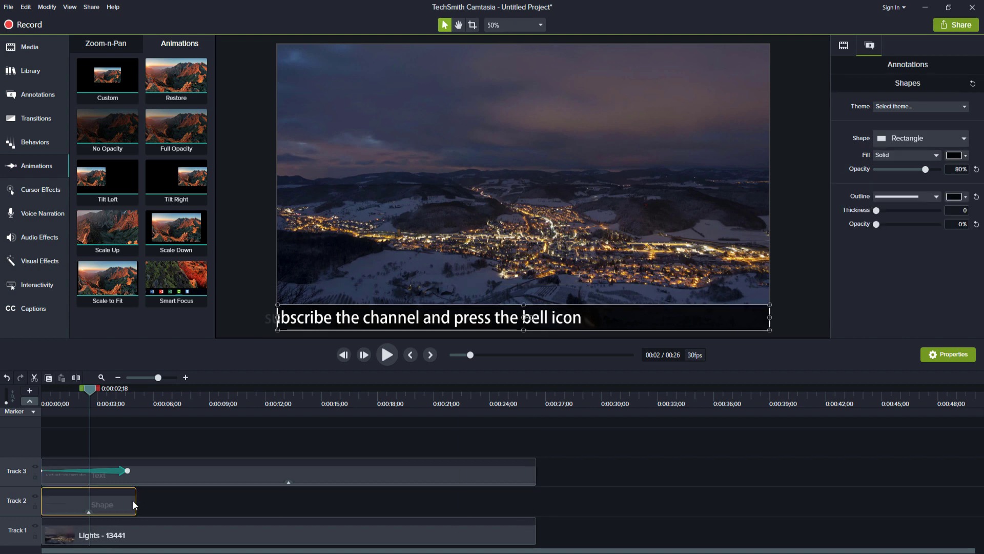
pyautogui.moveTo(136, 504); pyautogui.dragTo(538, 497)
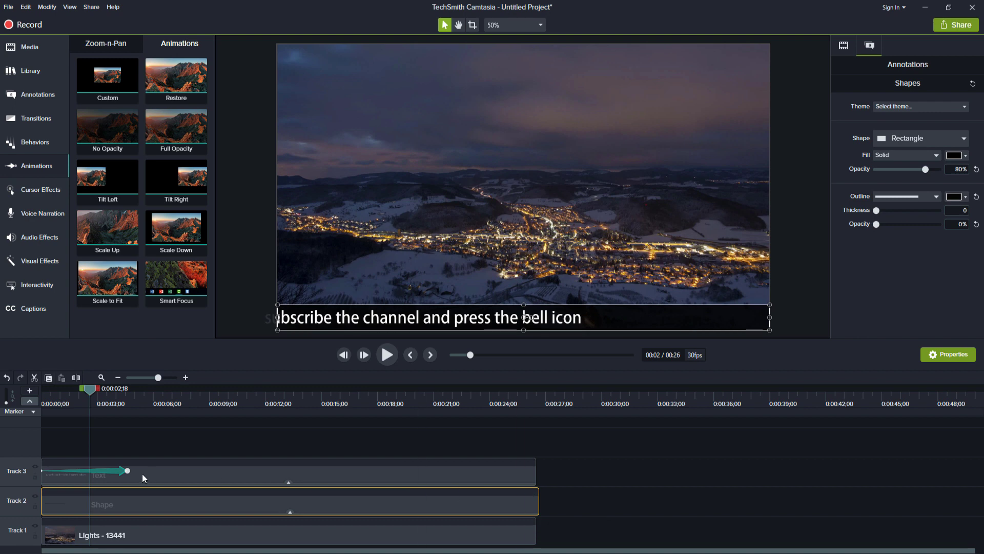
# - Stretch the text animation's end point to about 0:00:26;10 and play the slower scroll from the beginning
pyautogui.click(127, 470)
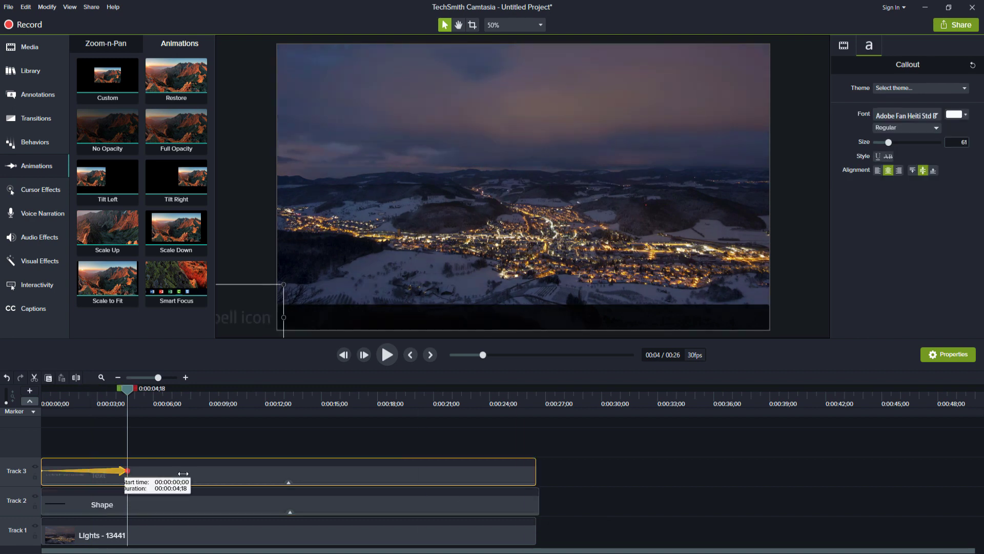
pyautogui.moveTo(183, 473); pyautogui.dragTo(534, 462)
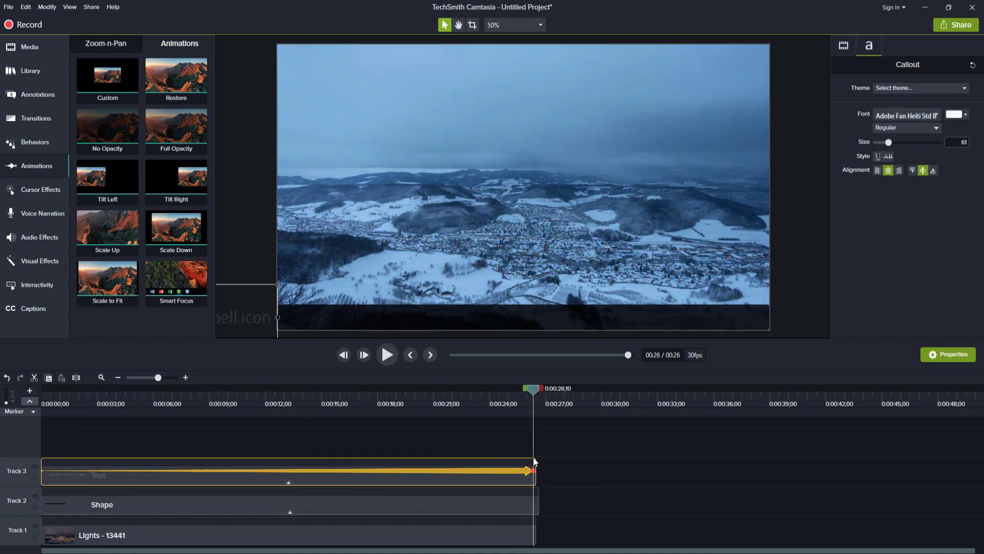
pyautogui.hotkey('ctrl', 'Home')
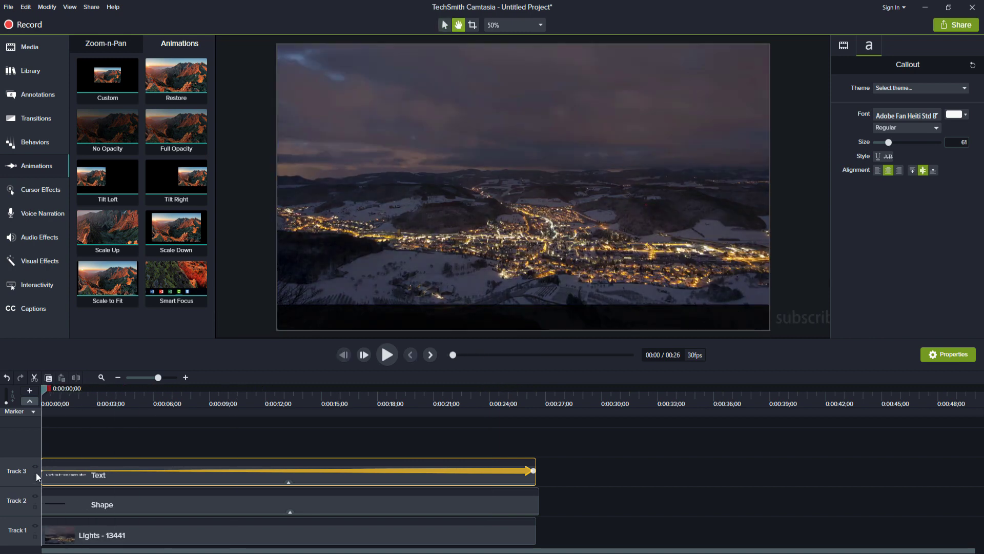
pyautogui.press('space')
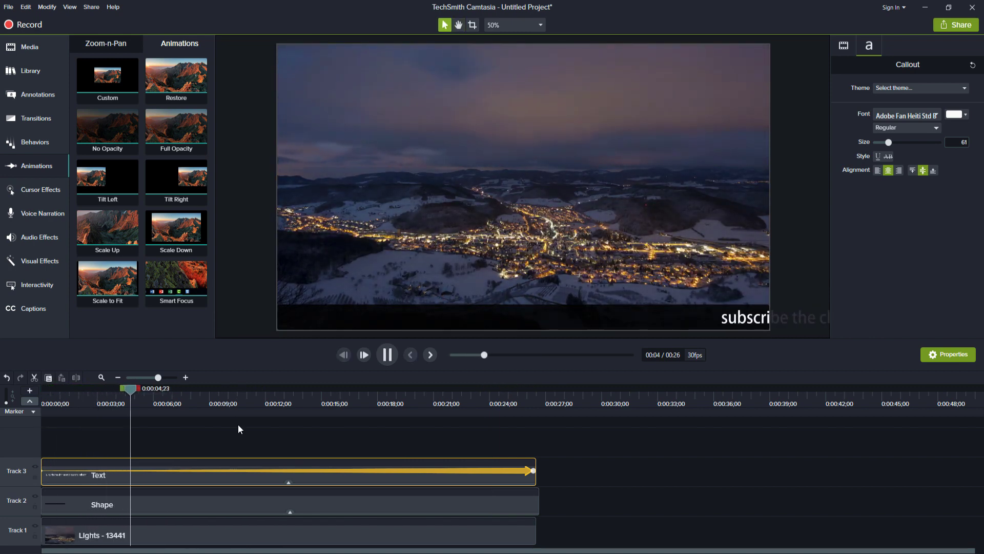
pyautogui.press('space')
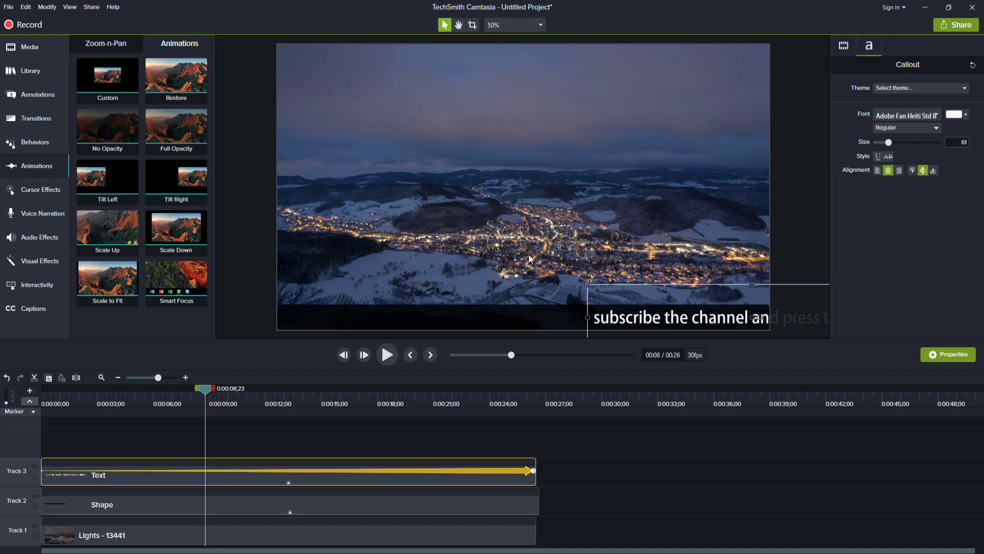
# - Delete the shape clip from Track 2 and the animation from the text clip on Track 3
pyautogui.click(500, 505)
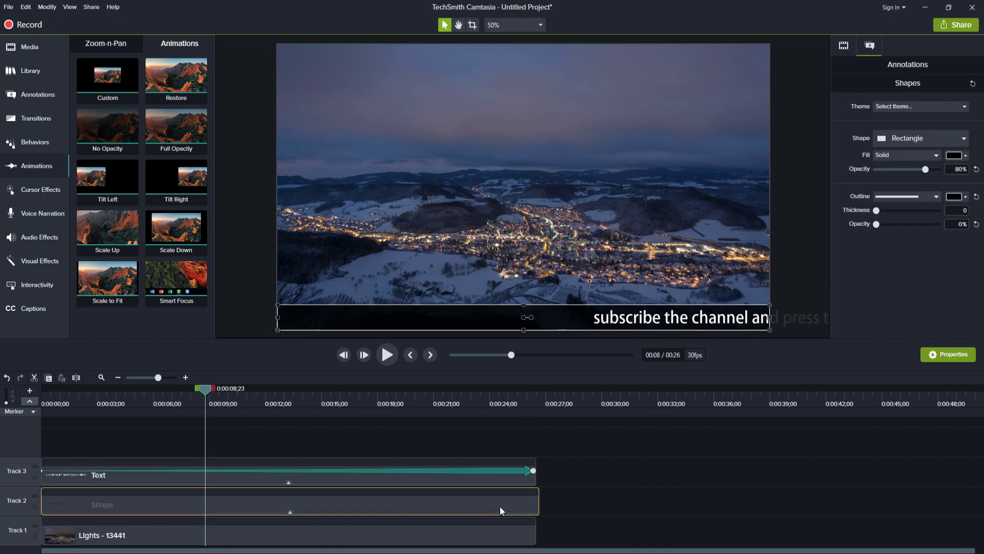
pyautogui.press('Delete')
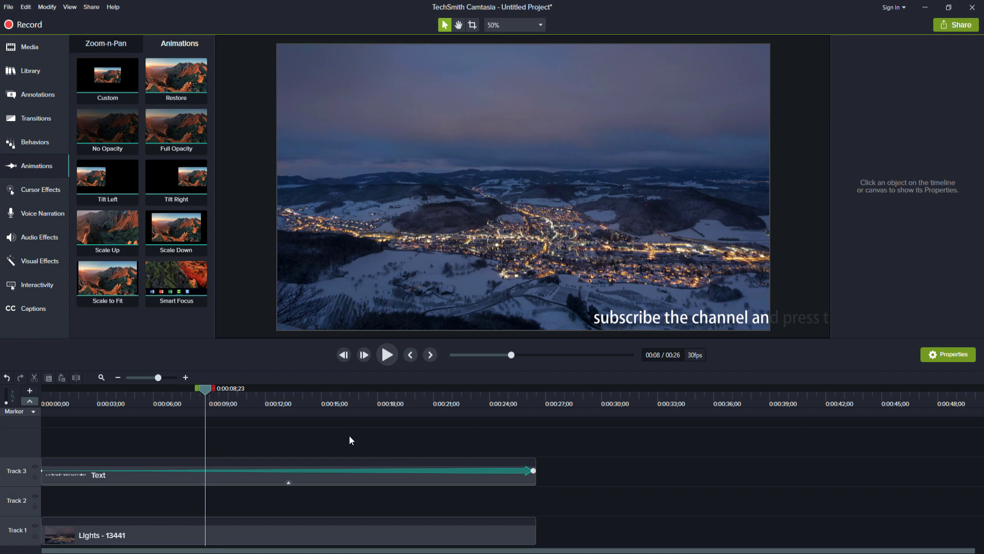
pyautogui.click(471, 471)
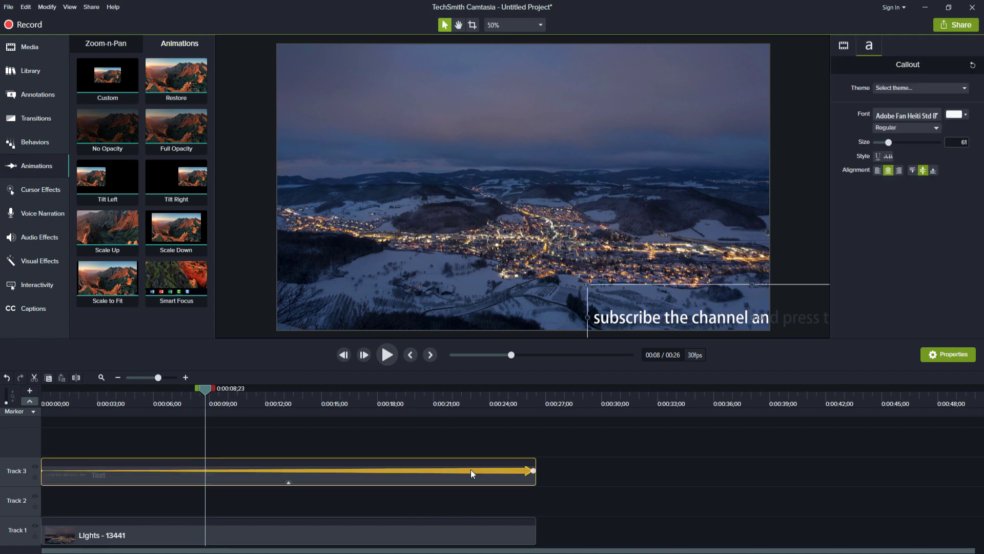
pyautogui.press('Delete')
# - Move the text from beside the canvas to just below the canvas's bottom edge, roughly centred horizontally
pyautogui.click(800, 316)
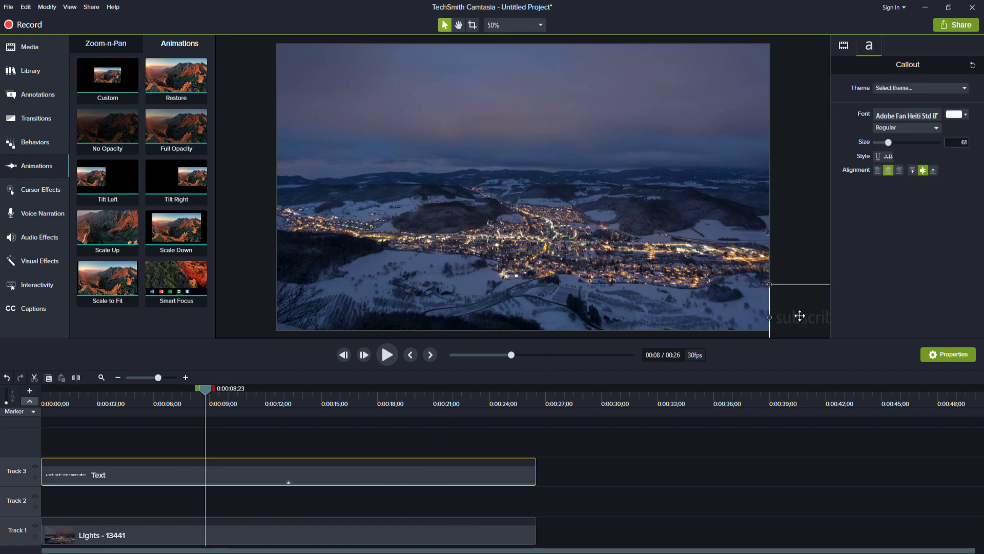
pyautogui.moveTo(587, 310); pyautogui.dragTo(416, 302)
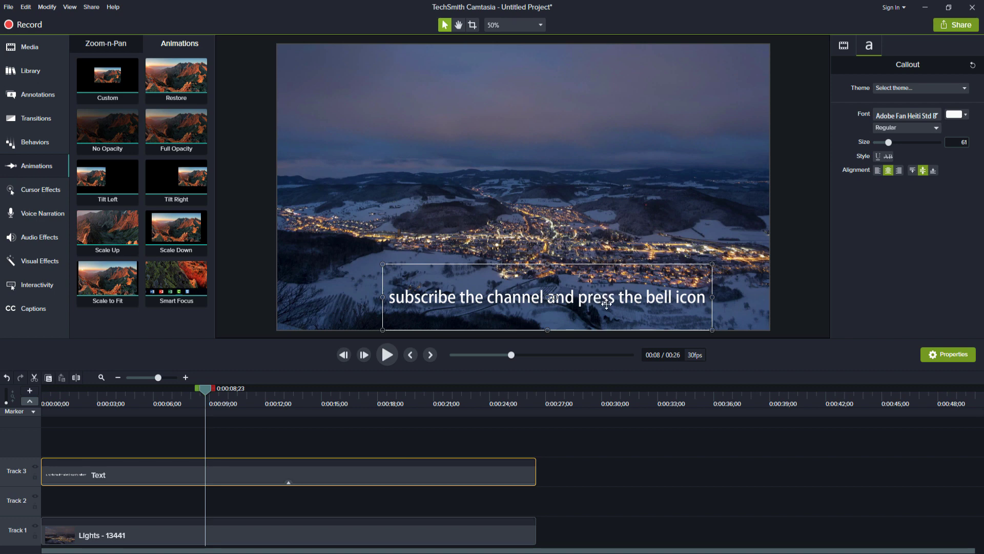
pyautogui.moveTo(606, 304); pyautogui.dragTo(606, 340)
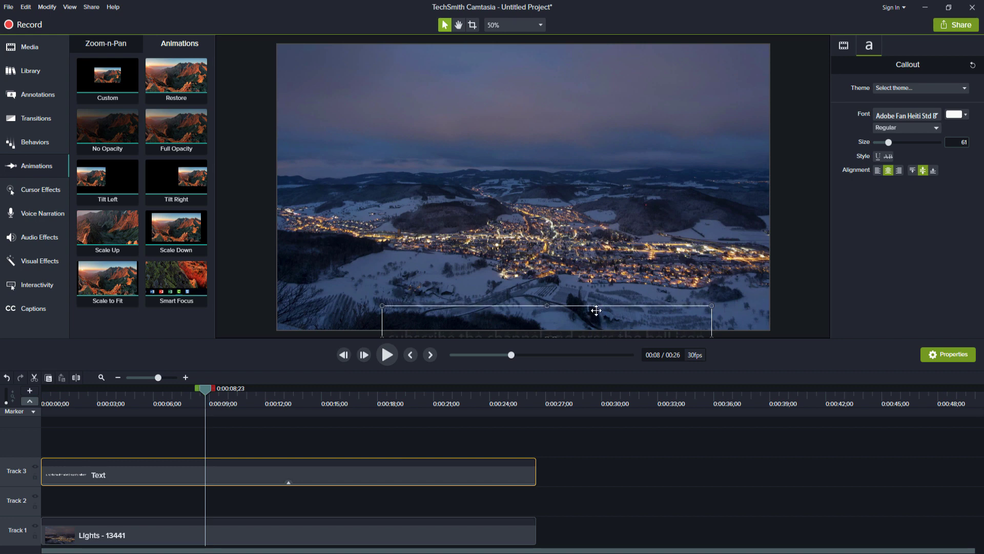
# - Add a Custom animation at the start of the text clip and move the text just above the canvas's top edge at its end point
pyautogui.moveTo(115, 83); pyautogui.dragTo(82, 461)
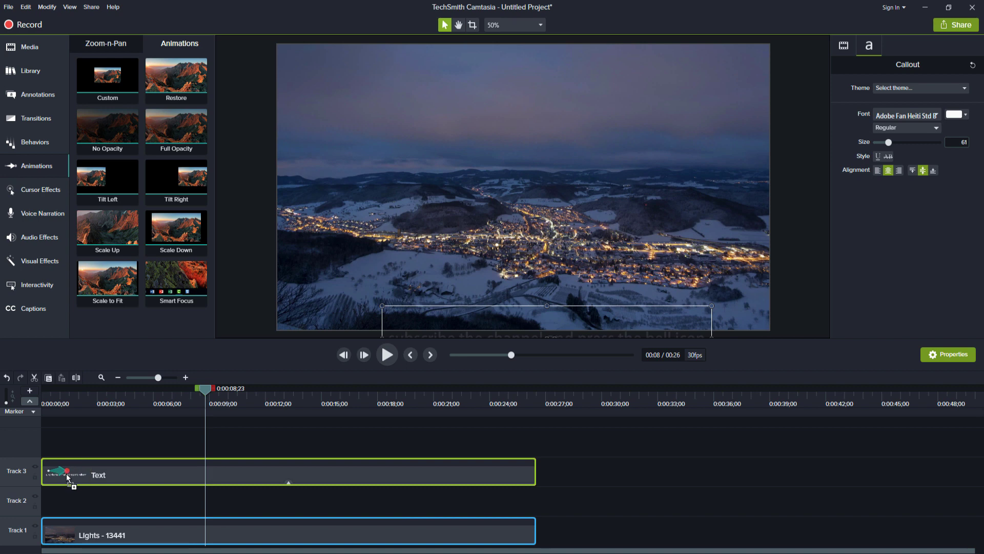
pyautogui.moveTo(61, 474); pyautogui.dragTo(62, 474)
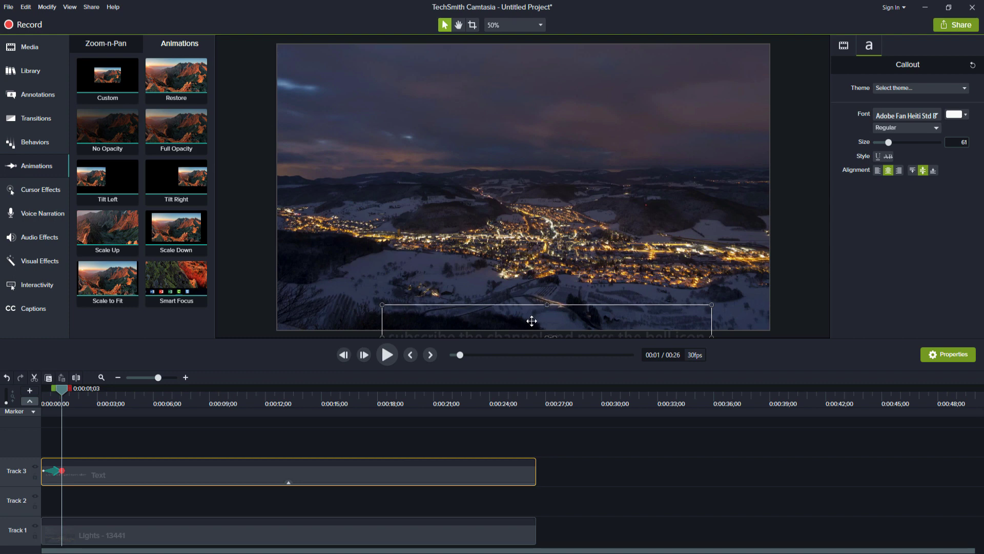
pyautogui.moveTo(532, 321); pyautogui.dragTo(535, 18)
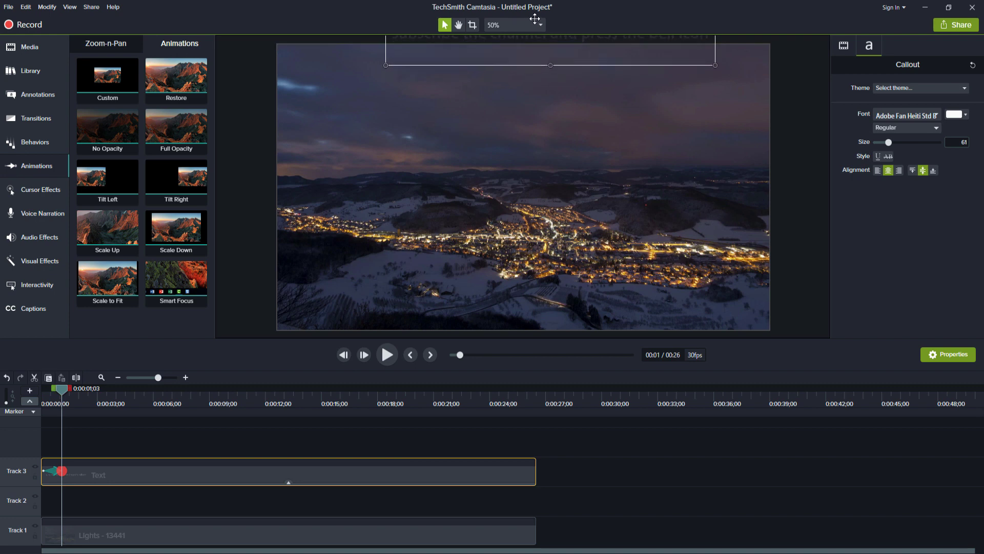
# - Stretch the upward text animation to about 0:00:21 and play it from the beginning
pyautogui.moveTo(61, 470); pyautogui.dragTo(434, 470)
pyautogui.hotkey('ctrl', 'Home')
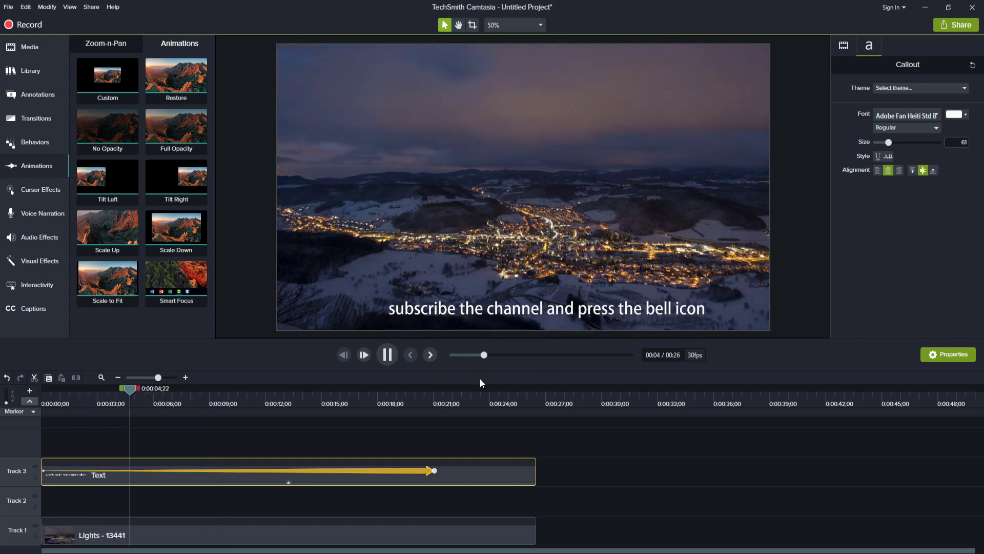
pyautogui.click(543, 297)
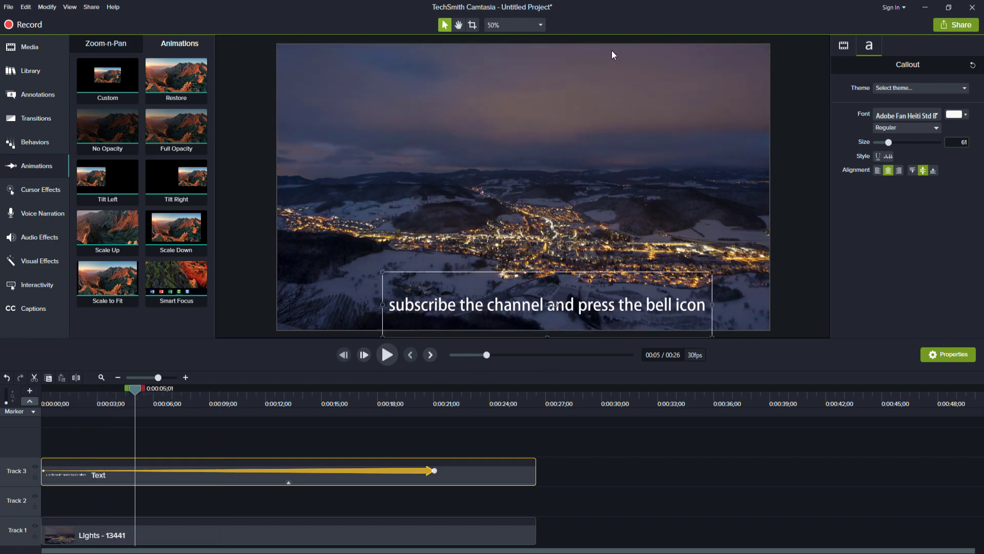
# - Delete the upward animation from the text clip and move the text to just above the canvas's top edge
pyautogui.click(425, 469)
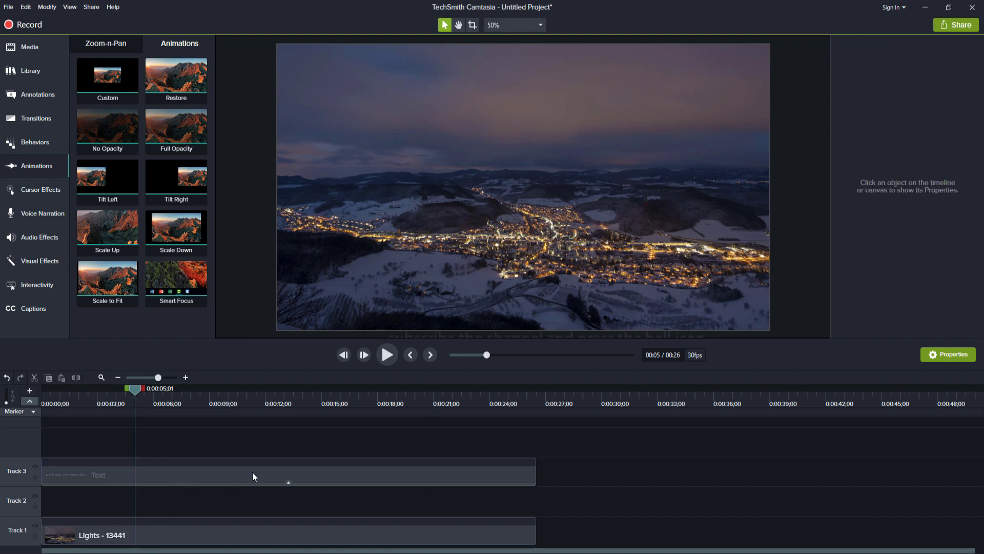
pyautogui.moveTo(522, 314); pyautogui.dragTo(528, 9)
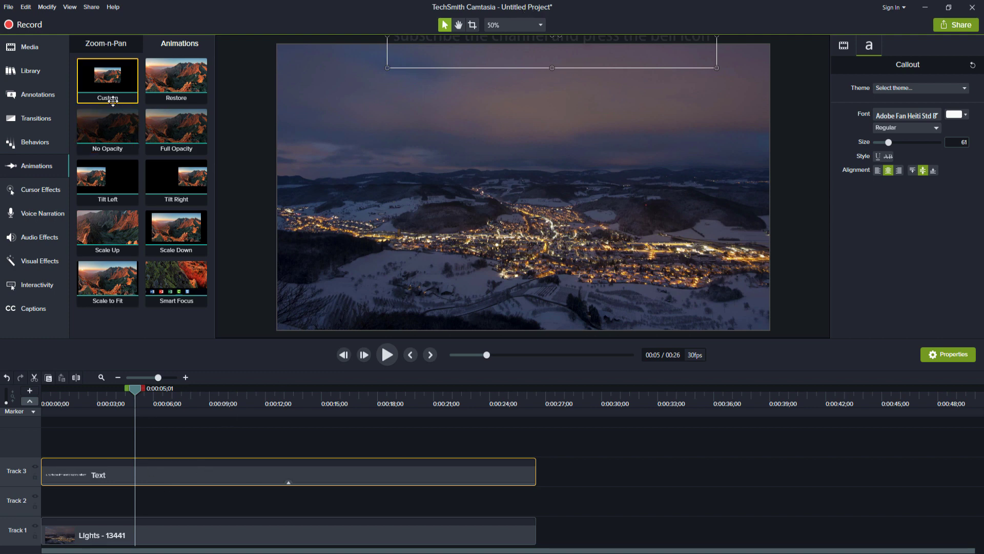
# - Add a Custom animation near the text clip's start moving the text down below the canvas, stretch it to about 0:00:21, and play it
pyautogui.moveTo(113, 101); pyautogui.dragTo(67, 471)
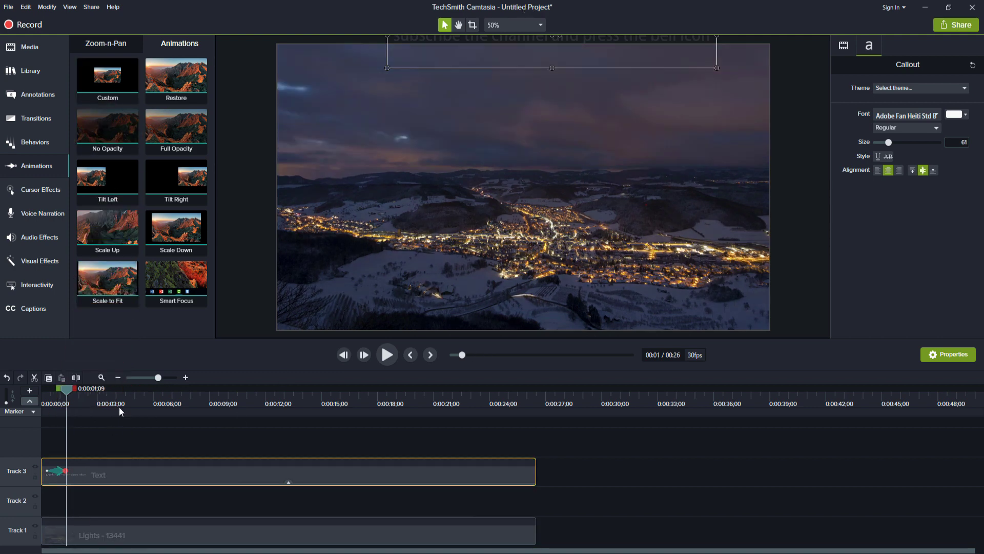
pyautogui.moveTo(59, 389); pyautogui.dragTo(55, 390)
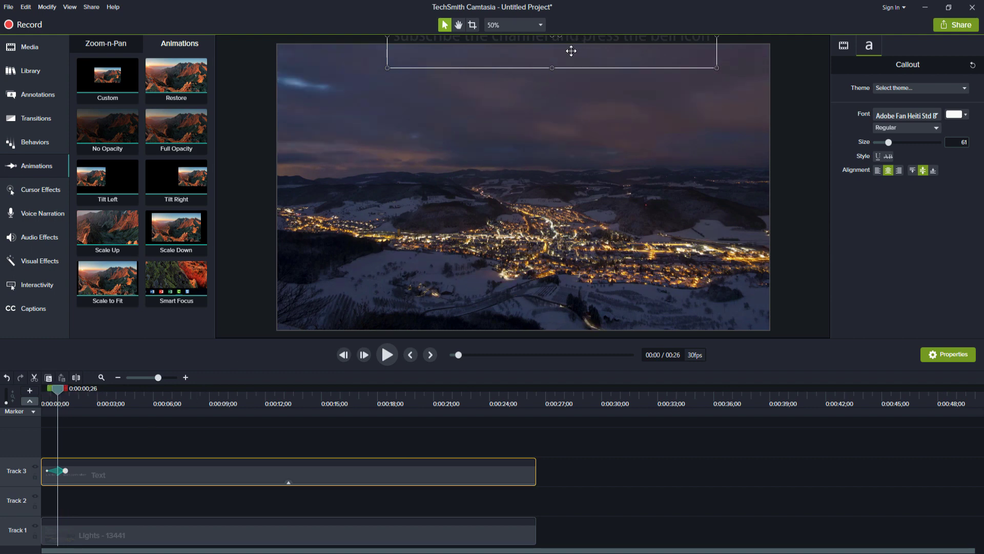
pyautogui.moveTo(571, 62); pyautogui.dragTo(563, 349)
pyautogui.click(84, 406)
pyautogui.press('space')
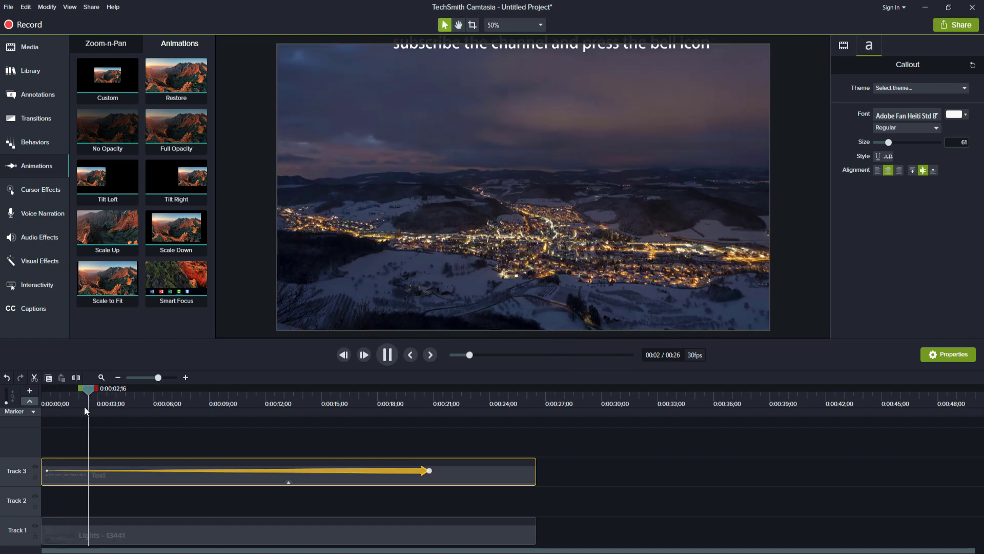